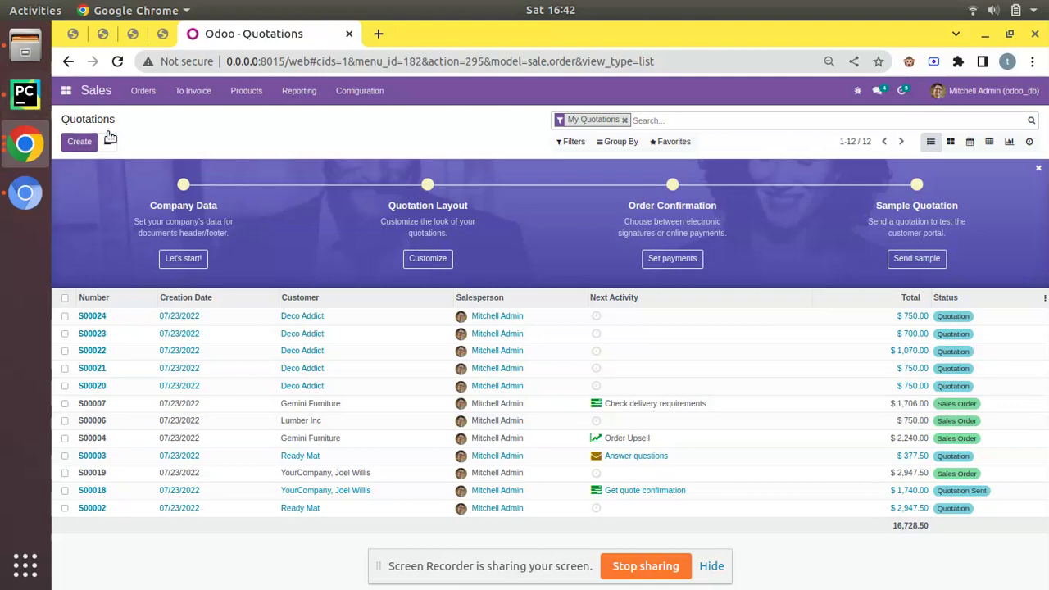
Step: Start a new Deco Addict quotation and confirm its Terms and conditions field is empty
left_click(83, 148)
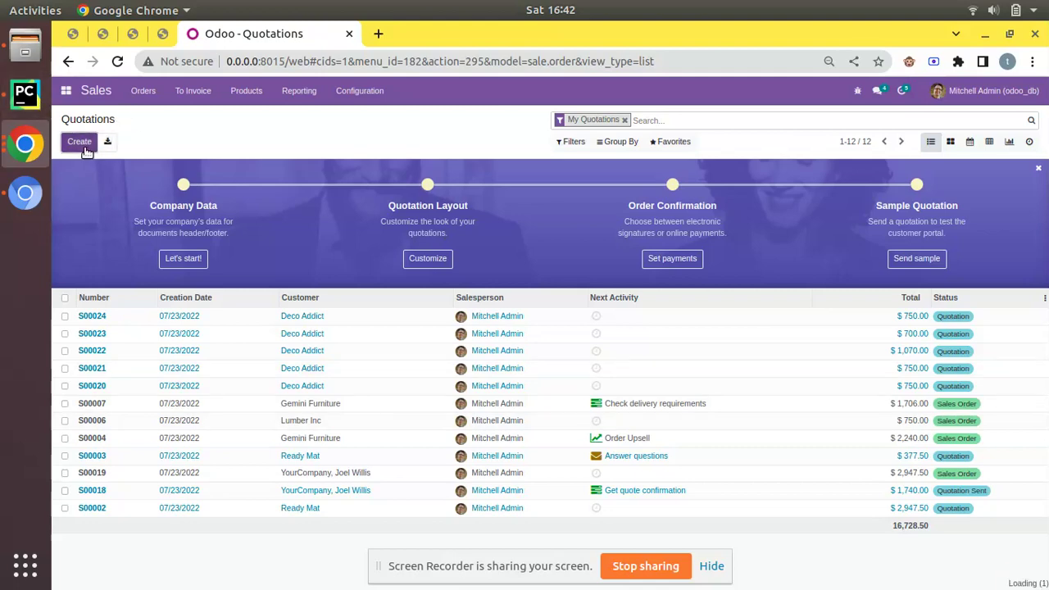
left_click(373, 246)
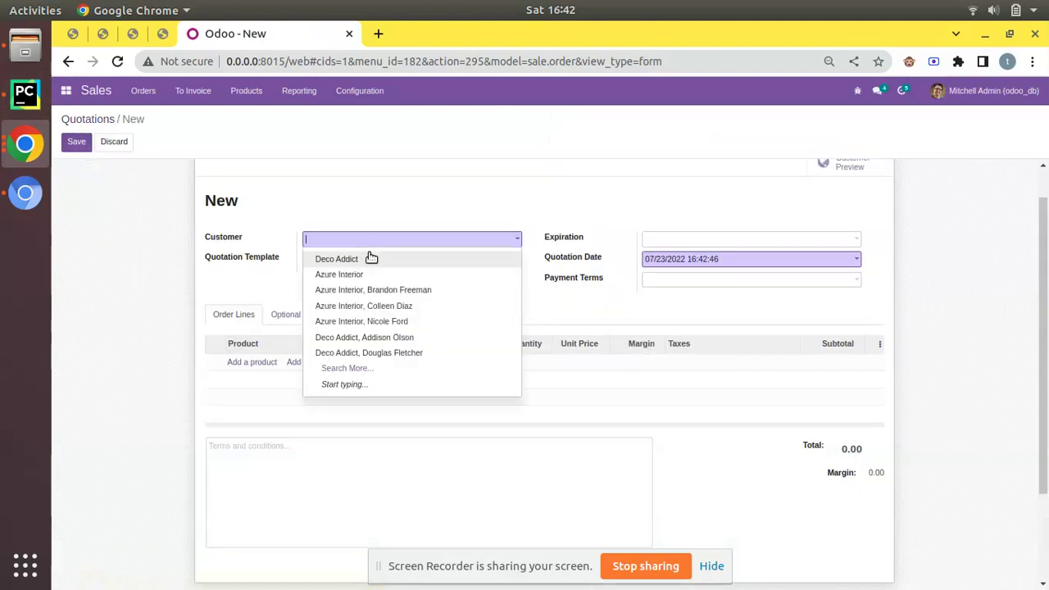
left_click(371, 259)
scroll(276, 356, "down", 3)
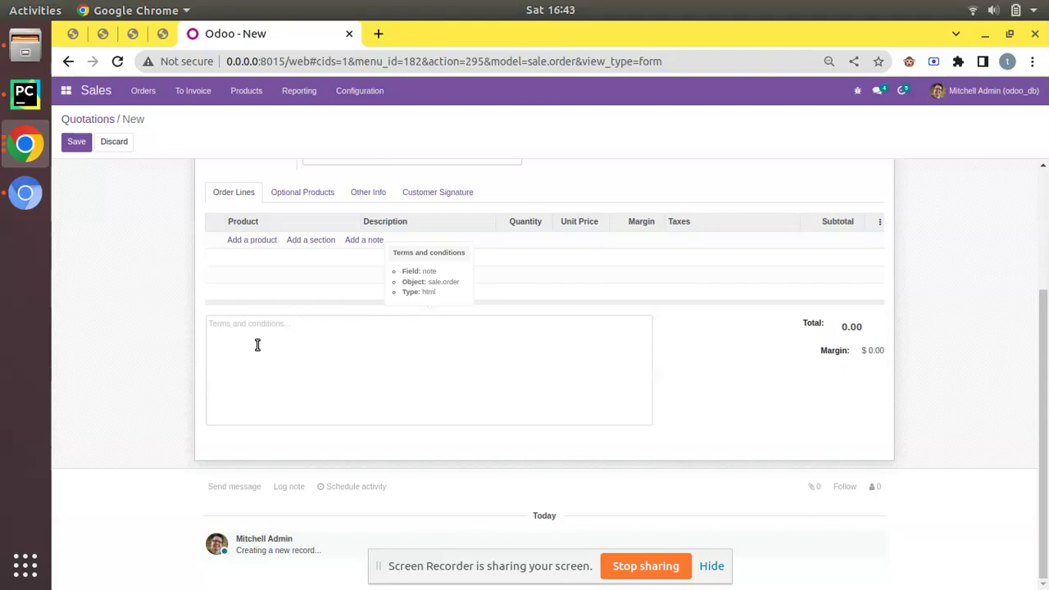
scroll(259, 344, "up", 3)
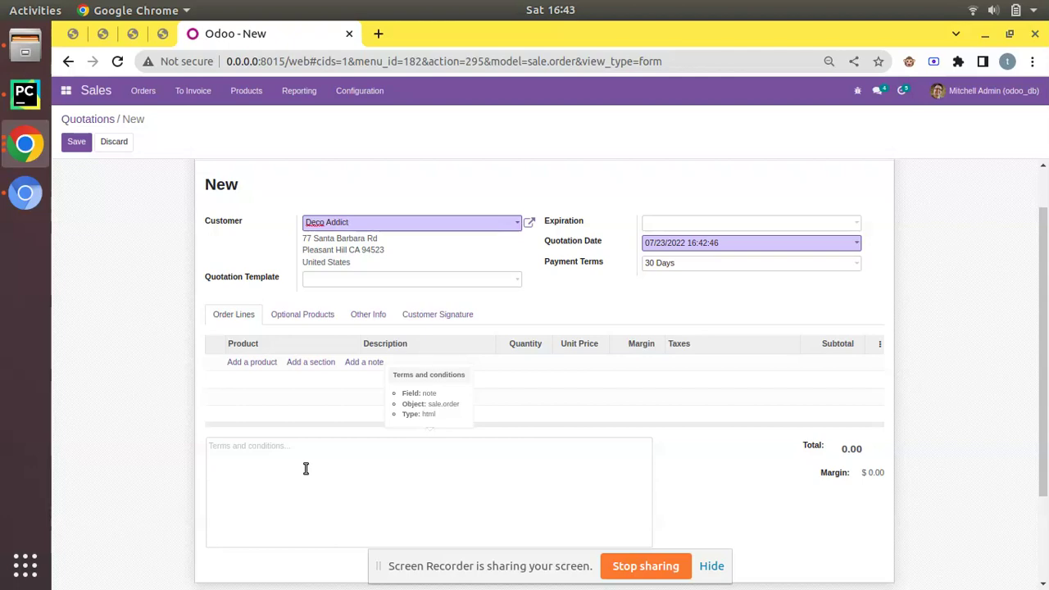
left_click(359, 91)
Step: Go to the Invoicing section of Settings and find the unchecked Default Terms & Conditions option
left_click(365, 117)
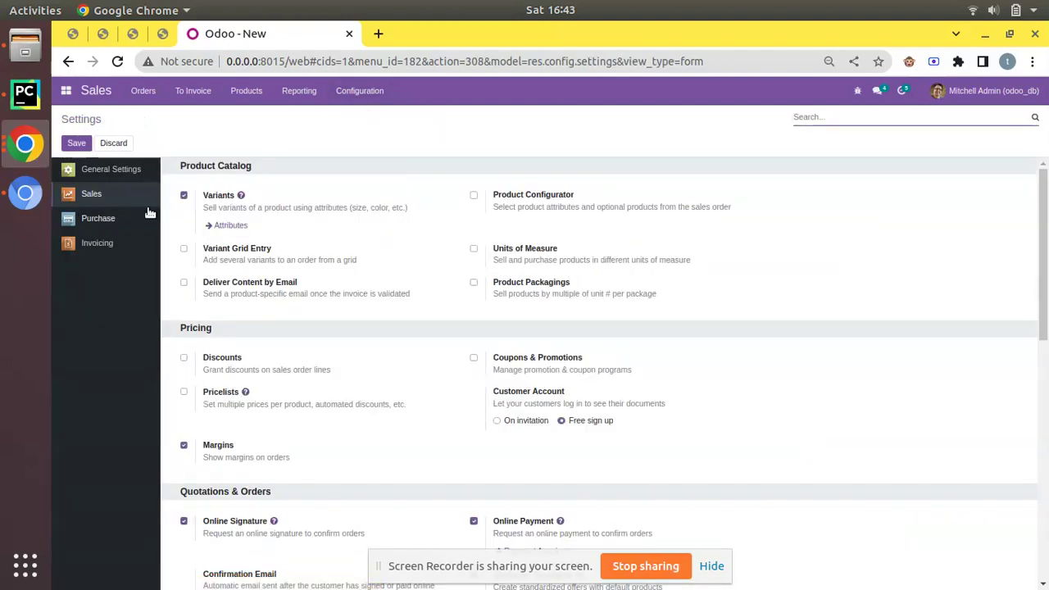
left_click(98, 245)
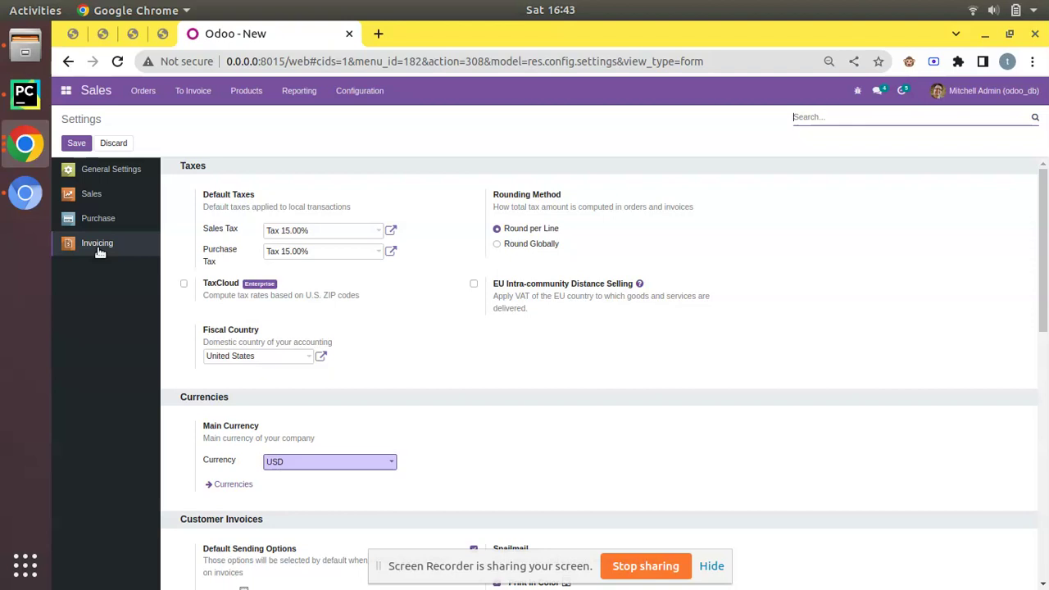
scroll(224, 296, "down", 10)
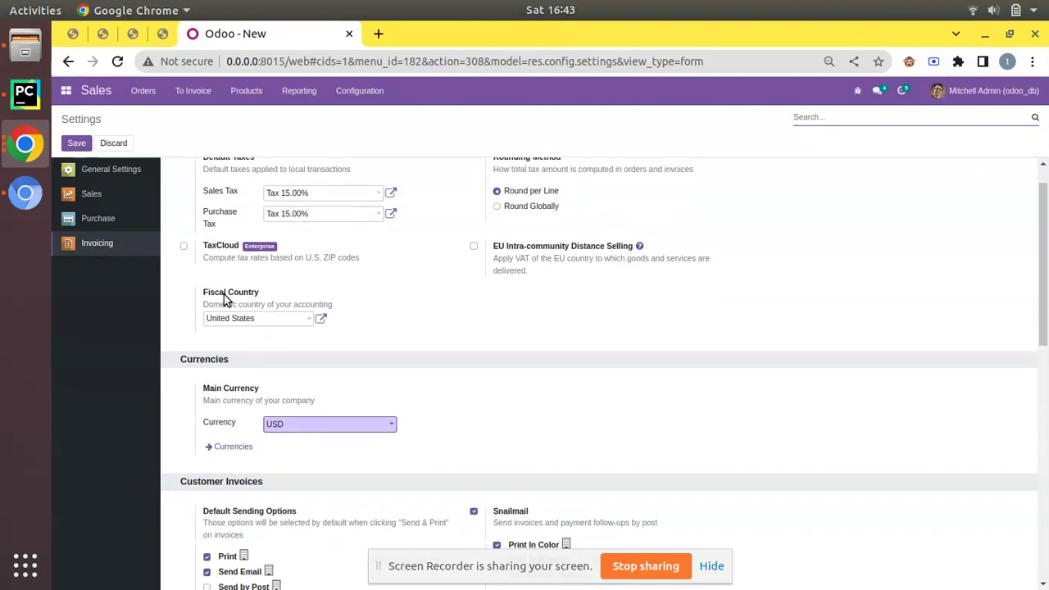
scroll(224, 294, "down", 5)
scroll(212, 286, "up", 10)
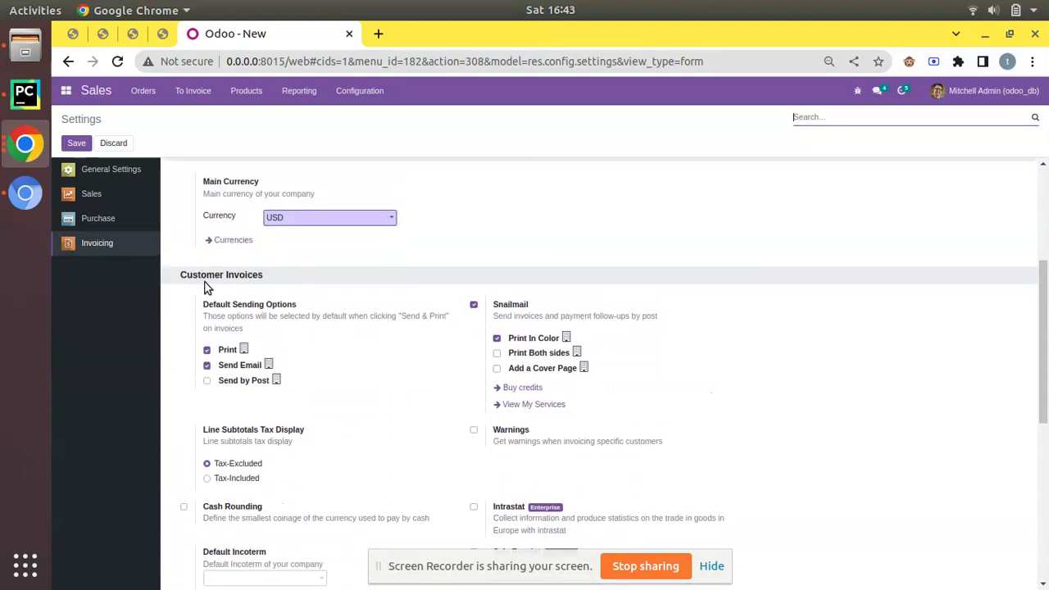
scroll(230, 311, "down", 4)
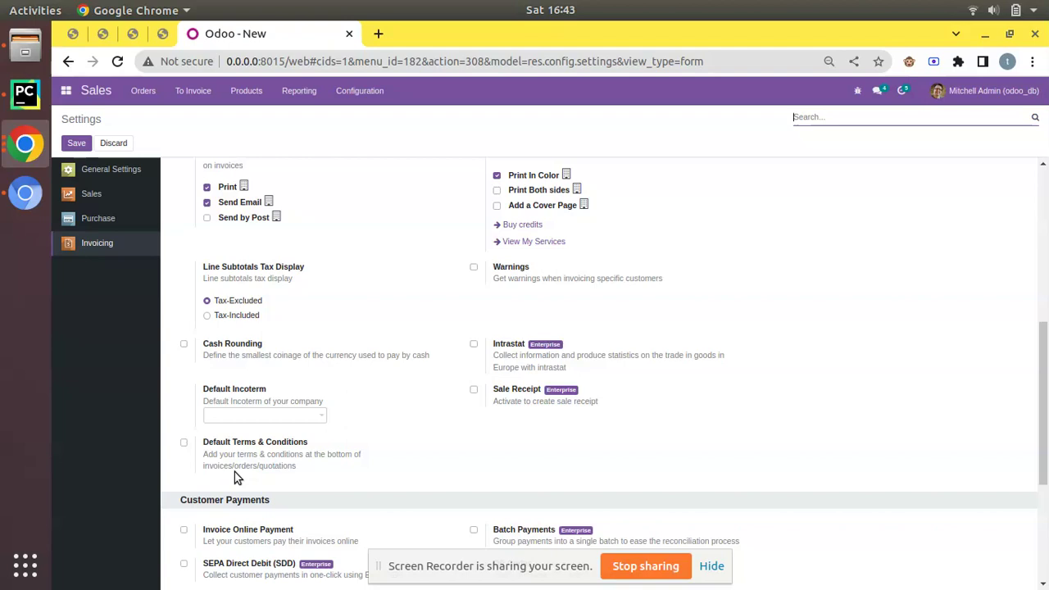
Step: Enable Default Terms & Conditions using the Add a Note option
left_click(184, 444)
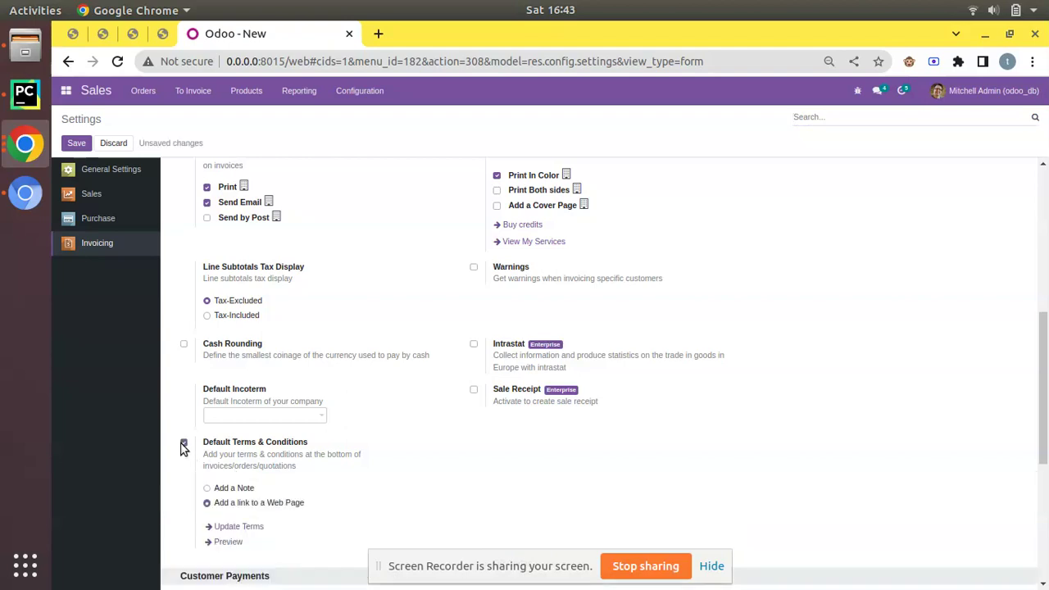
scroll(209, 484, "down", 1)
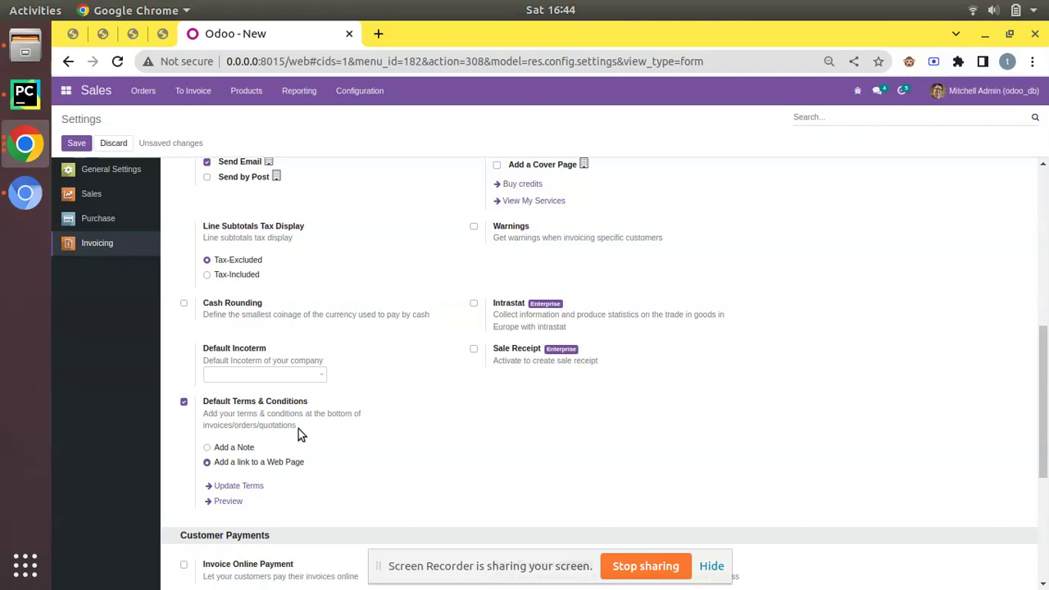
left_click(244, 448)
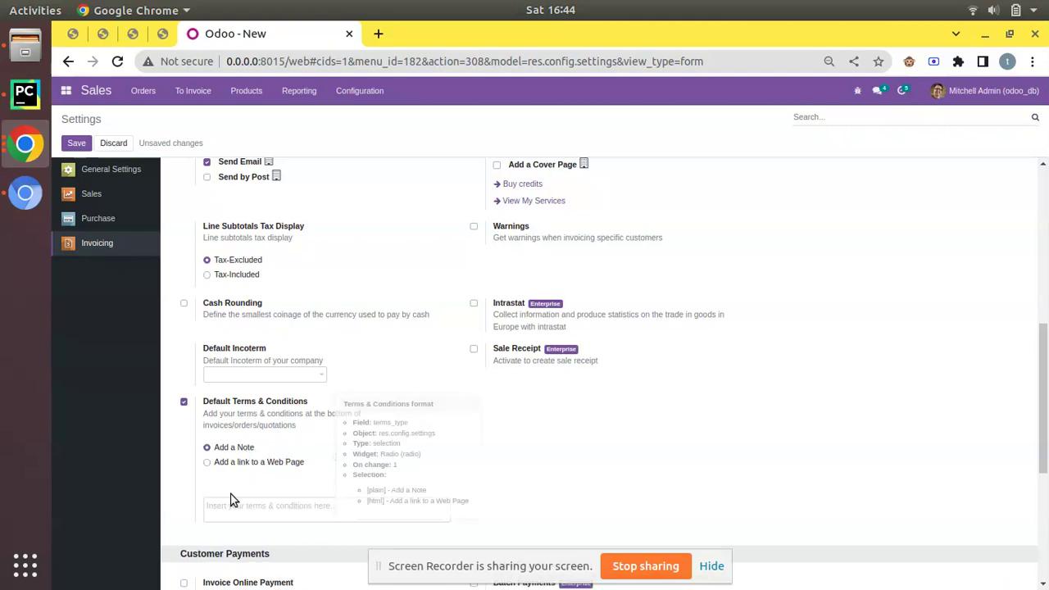
Step: Enter 'Return policy is XX days' as the terms note and save the settings
left_click(259, 506)
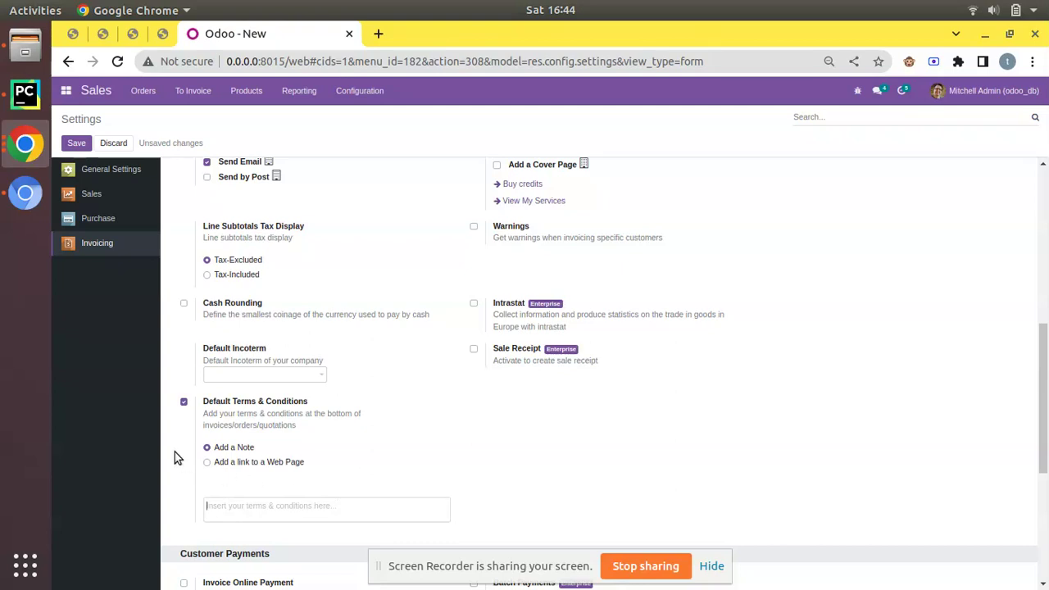
type("Return policy is XX days")
key("Return")
key("Return")
key("Return")
key("Return")
key("Return")
key("Return")
key("Return")
key("Return")
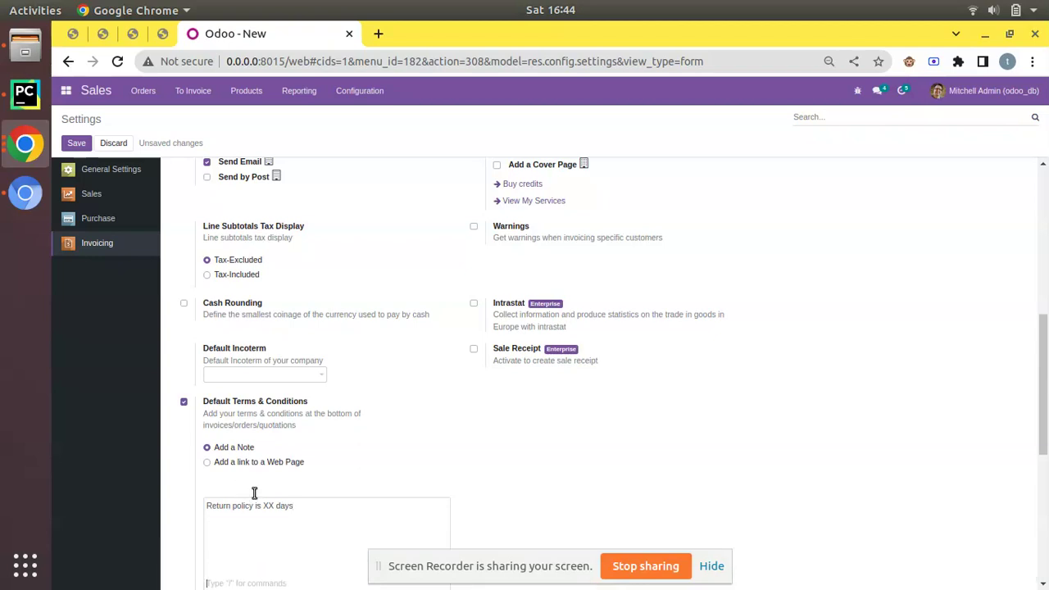
scroll(262, 459, "down", 5)
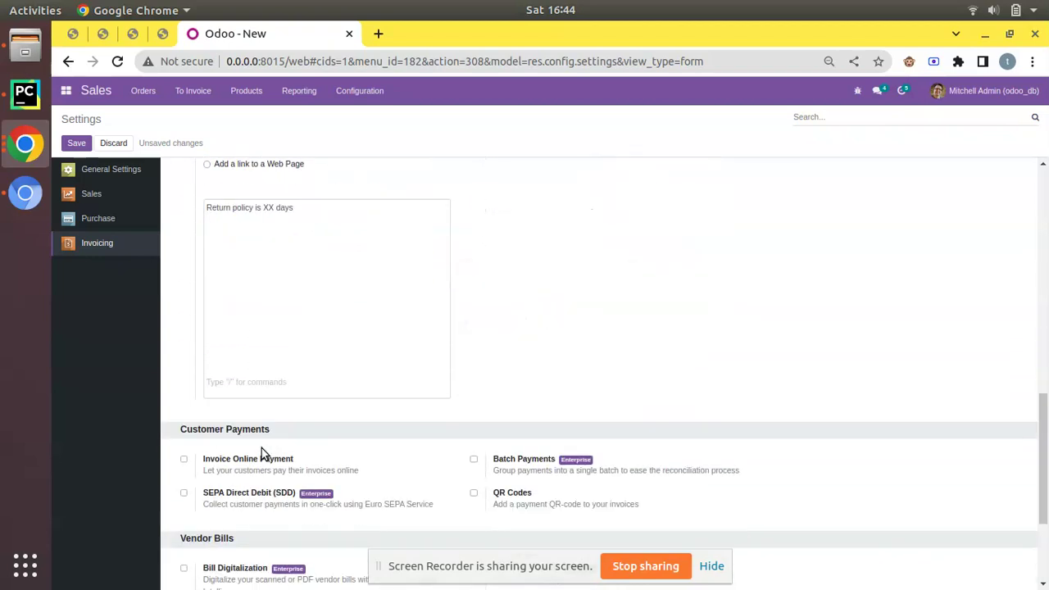
key("BackSpace")
key("BackSpace")
key("BackSpace")
key("BackSpace")
key("BackSpace")
key("BackSpace")
key("BackSpace")
key("BackSpace")
key("BackSpace")
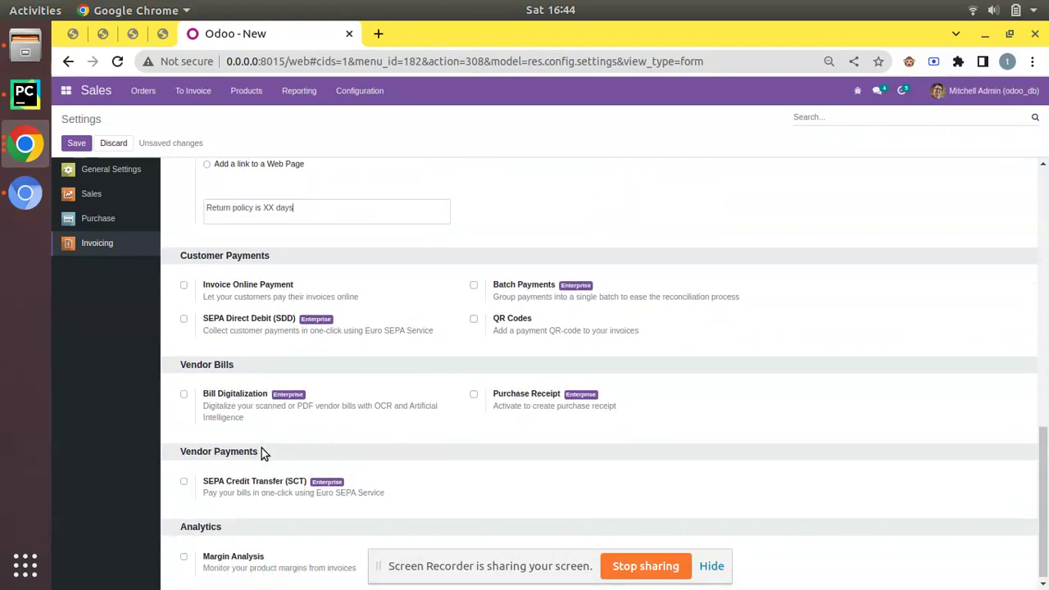
type("s")
scroll(264, 451, "up", 3)
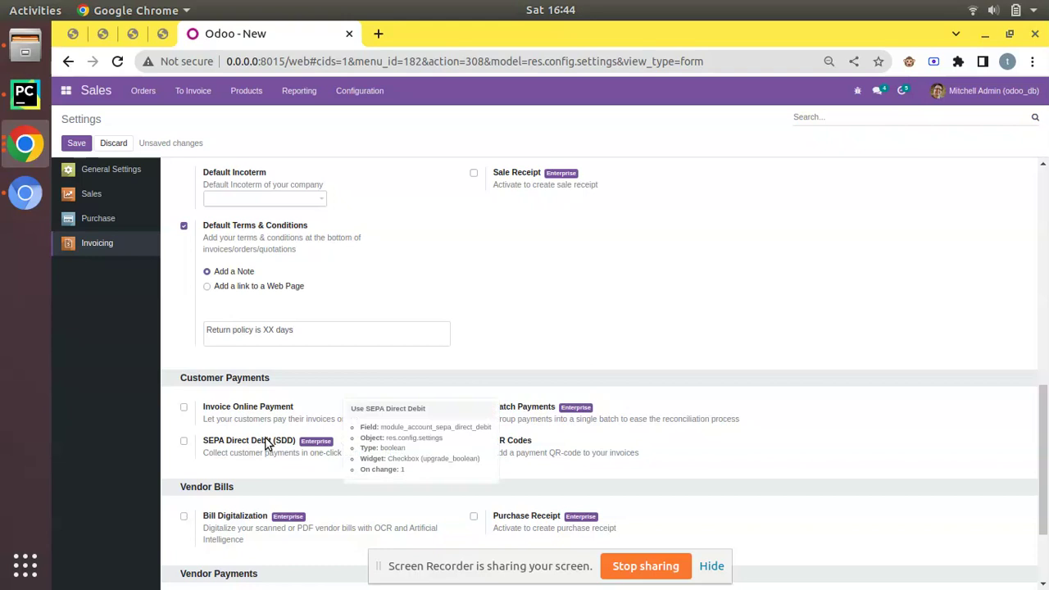
left_click(66, 143)
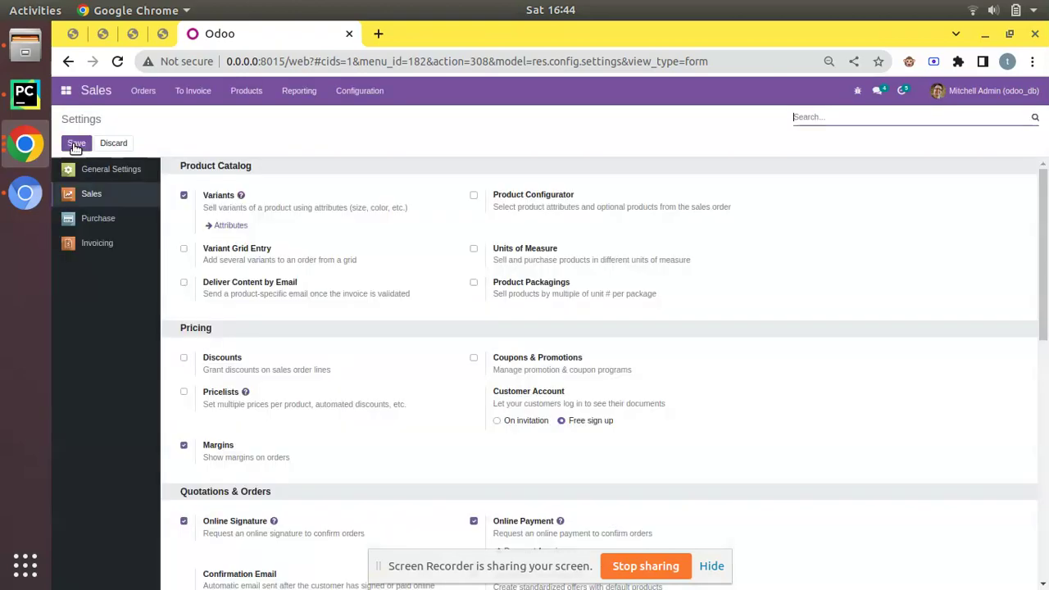
left_click(144, 90)
Step: Create and save quotation S00026 for Deco Addict with one Customizable Desk
left_click(154, 111)
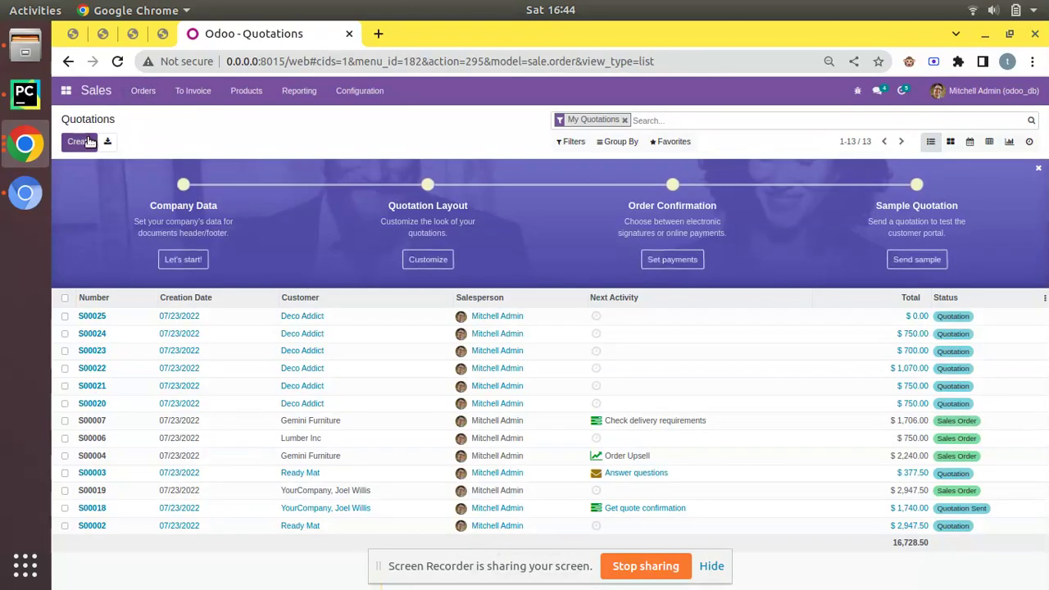
left_click(79, 141)
scroll(237, 391, "down", 1)
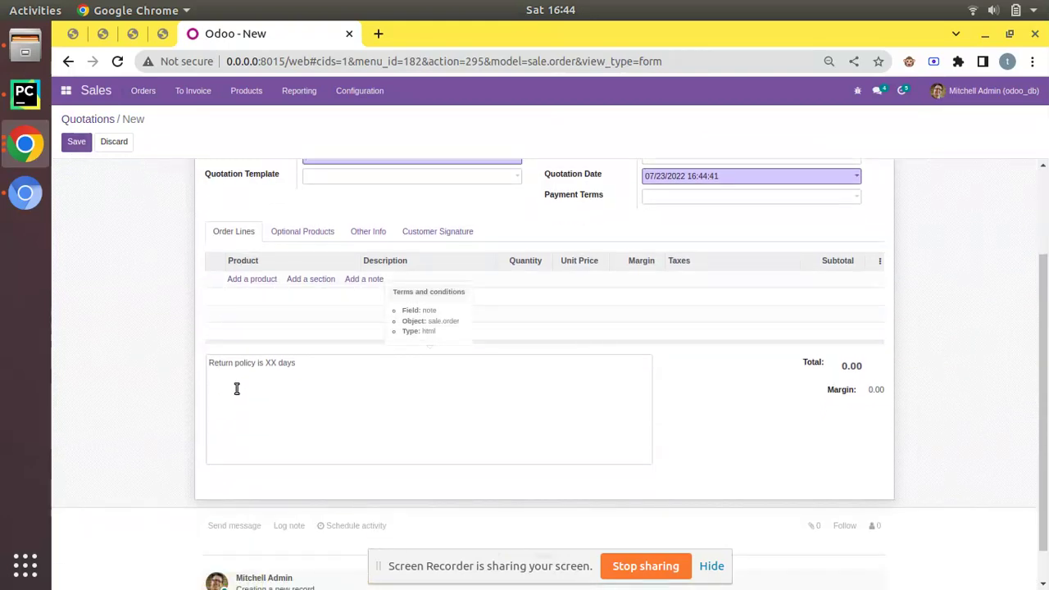
scroll(299, 378, "up", 3)
left_click(325, 279)
left_click(342, 297)
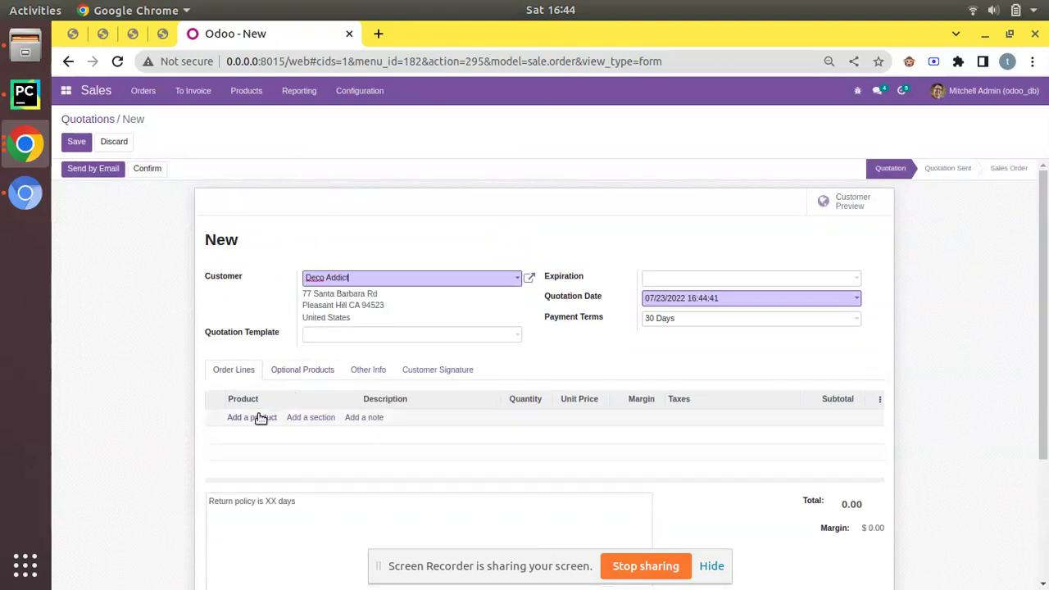
left_click(261, 419)
left_click(265, 418)
left_click(265, 449)
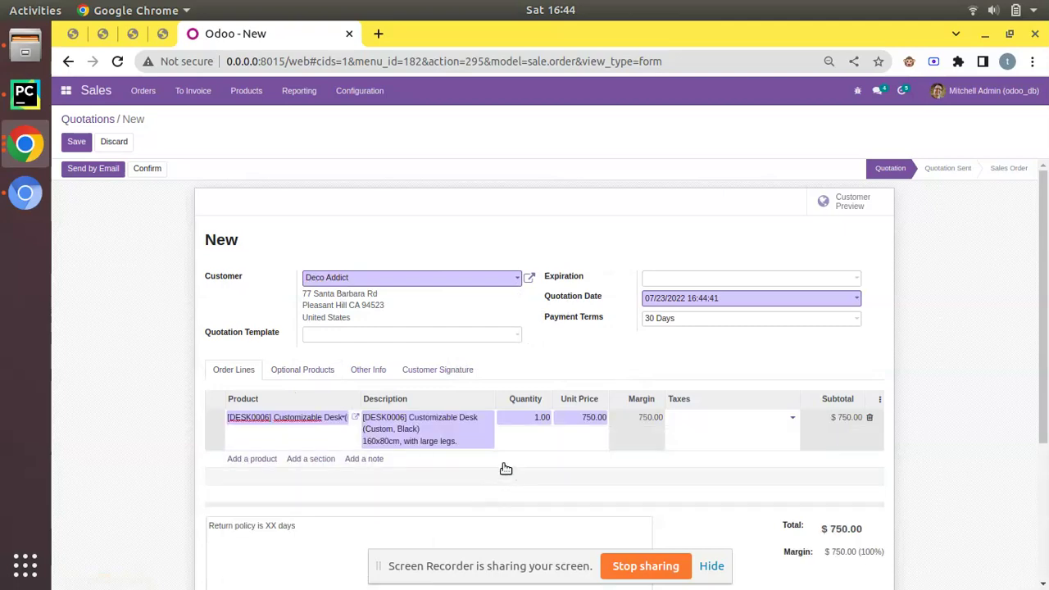
left_click(78, 142)
Step: Print S00026 as a Quotation / Order PDF and check it shows the return-policy note
left_click(464, 143)
left_click(475, 166)
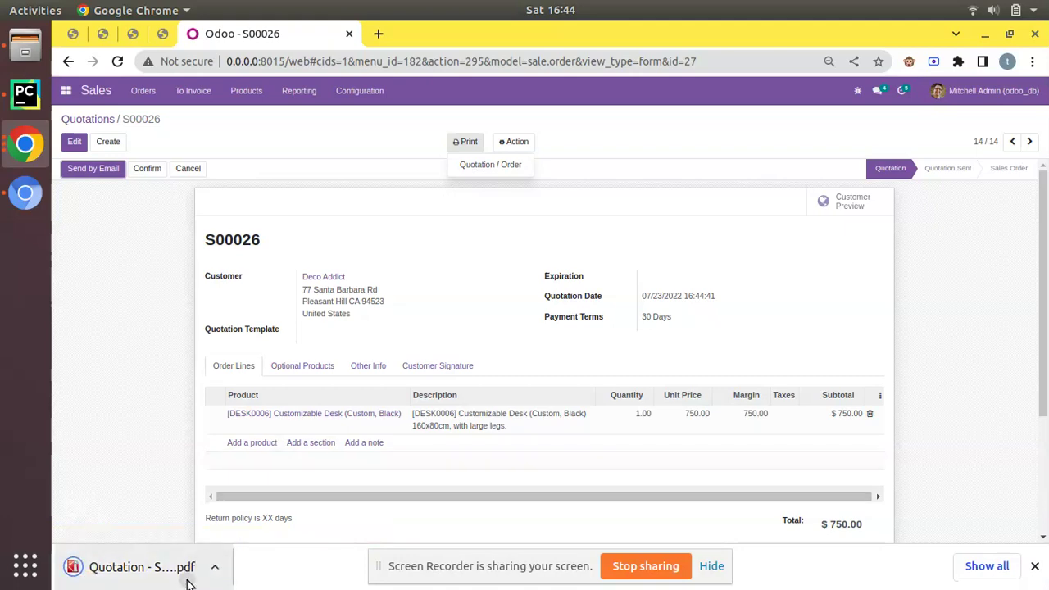
left_click(185, 578)
scroll(436, 337, "down", 5)
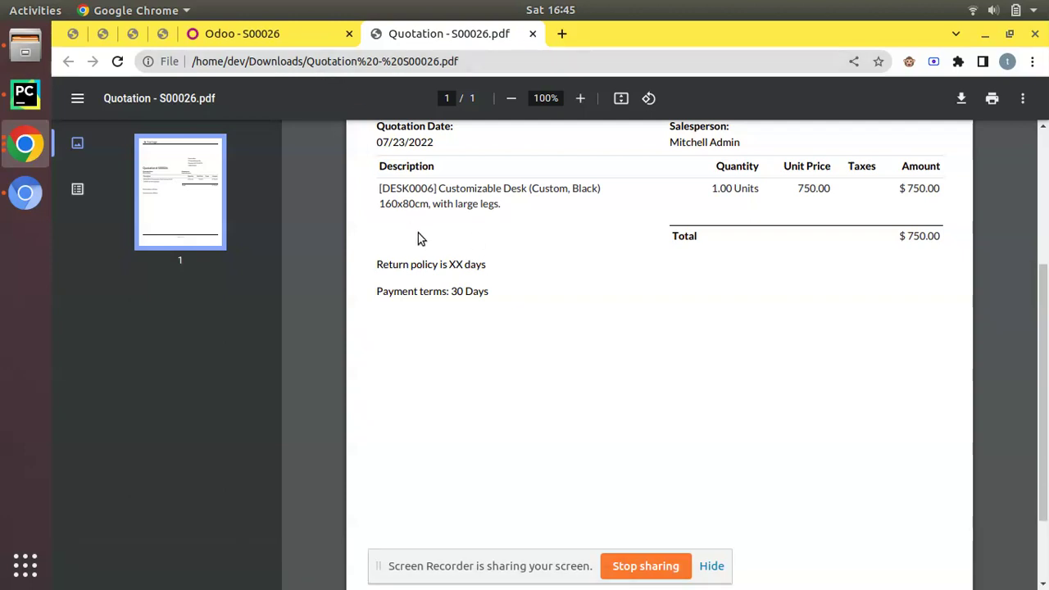
left_click(274, 41)
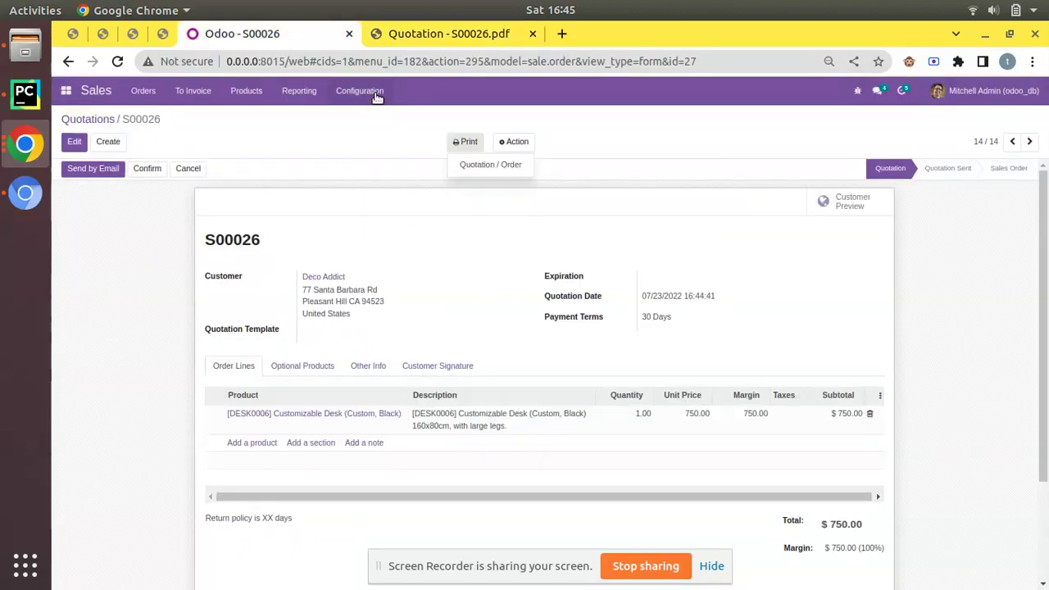
Step: Return to the Invoicing settings and scroll to the default terms note
left_click(359, 91)
left_click(379, 116)
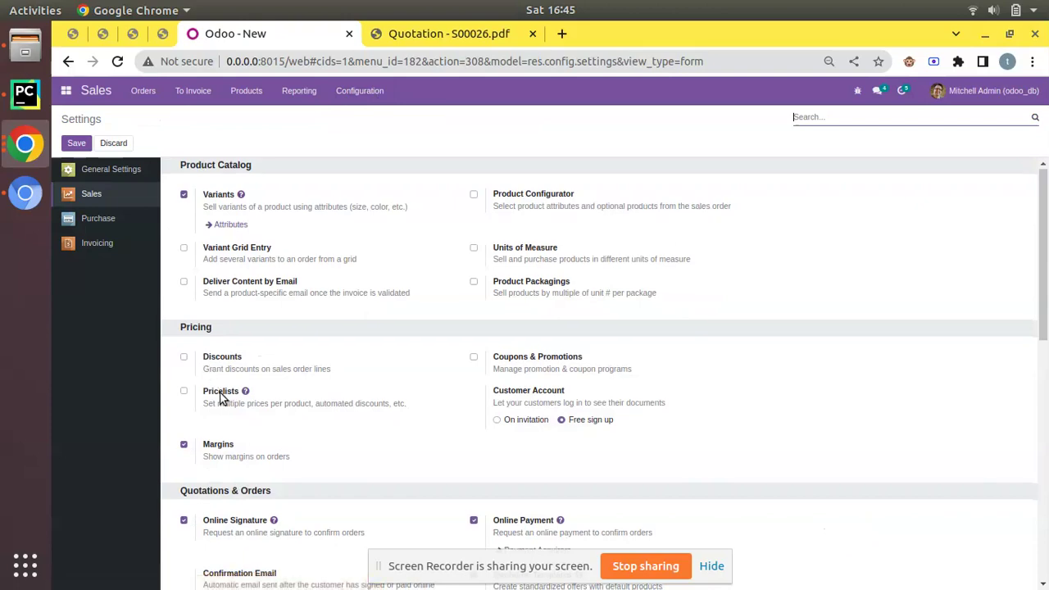
scroll(188, 361, "down", 2)
left_click(98, 244)
scroll(258, 346, "down", 5)
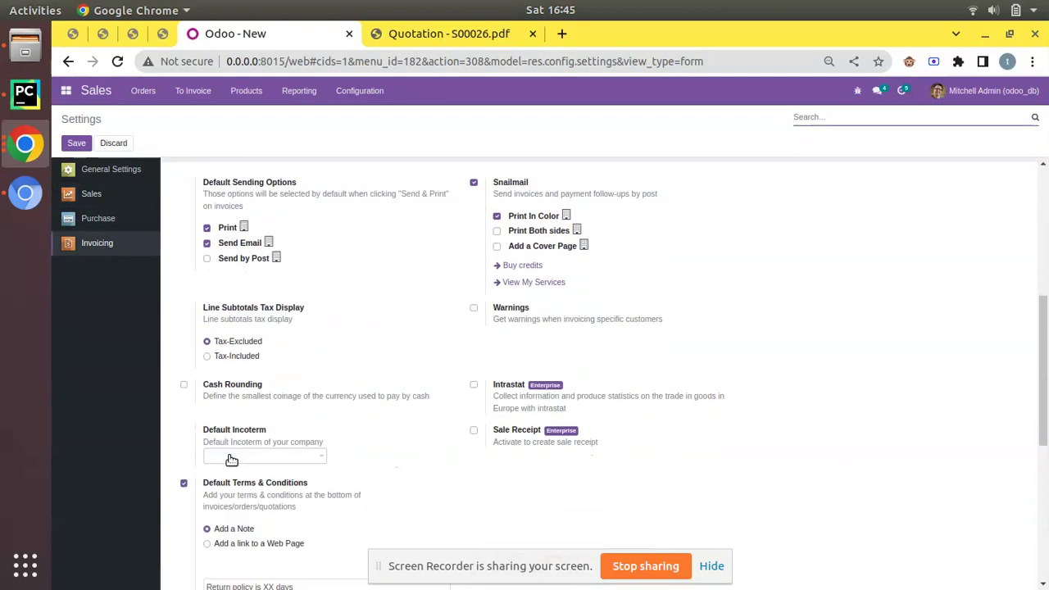
scroll(222, 398, "down", 2)
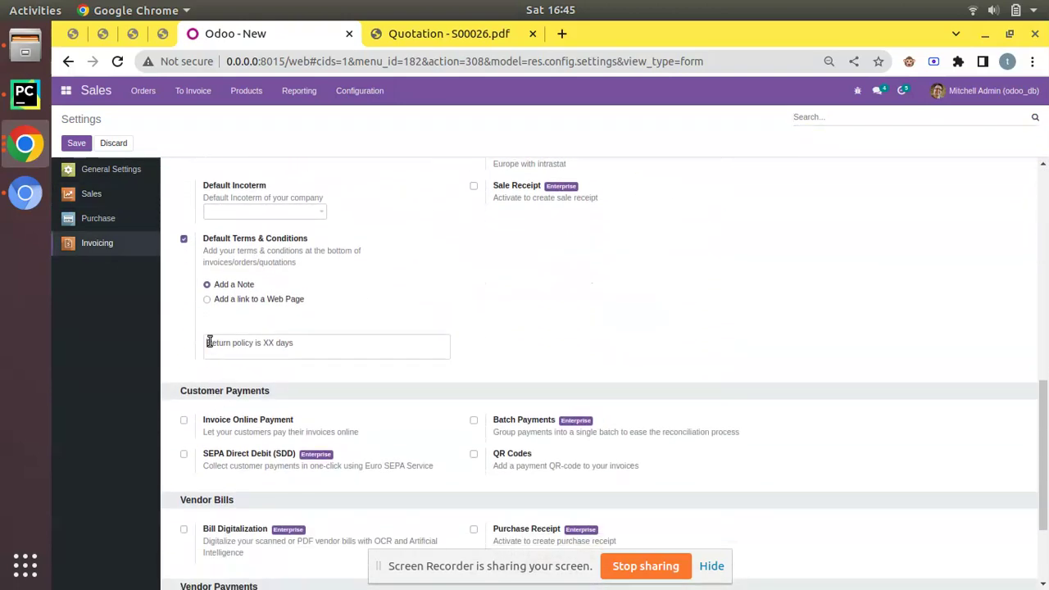
Step: Add a bold 'Terms & Confitions' heading line above the return policy note
left_click(210, 343)
key("Return")
type("Terms ")
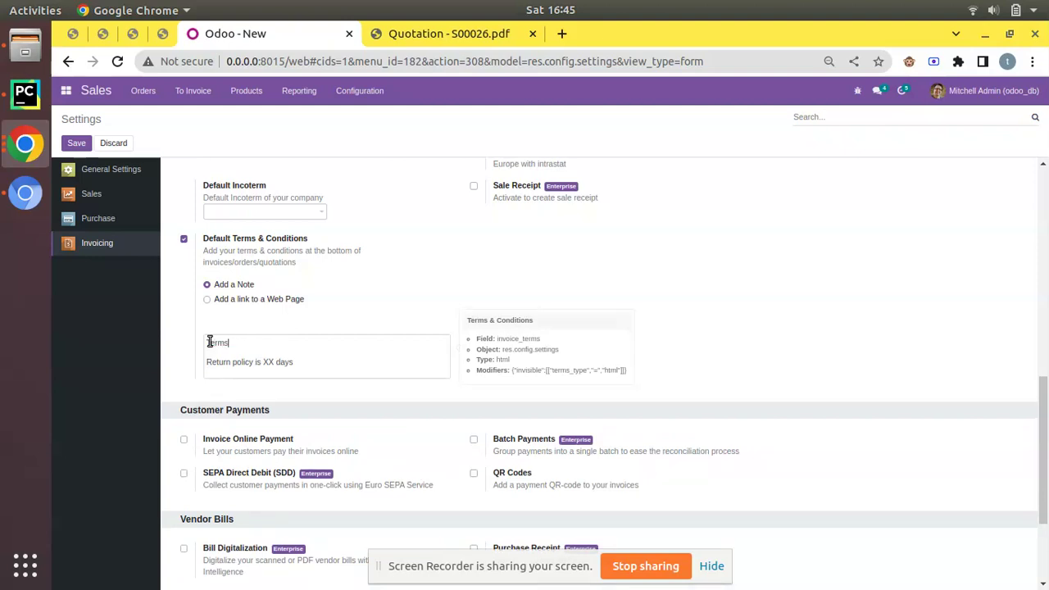
type("& Confitions")
triple_click(207, 342)
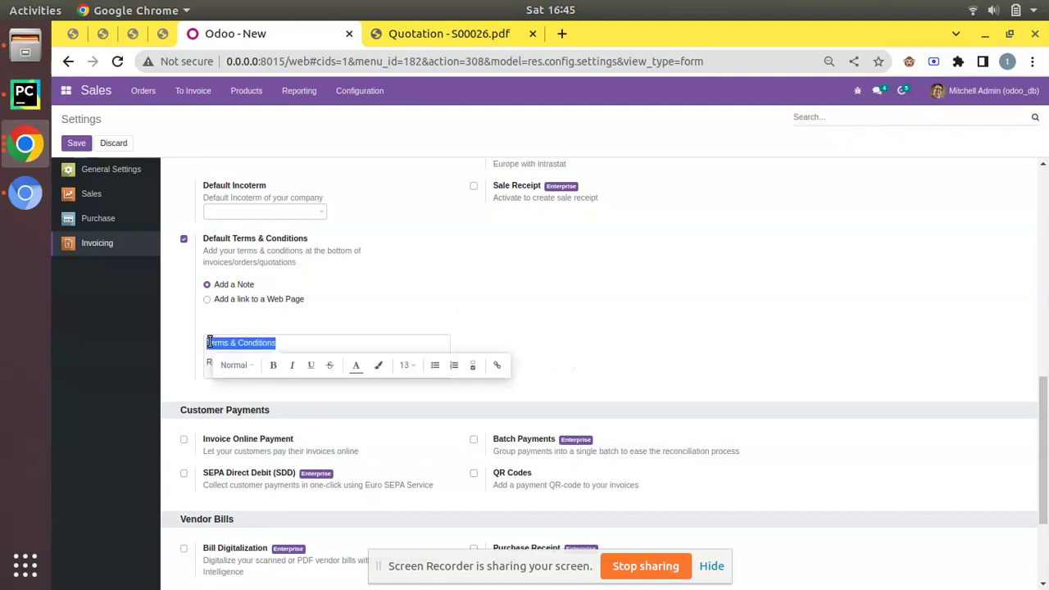
left_click(274, 366)
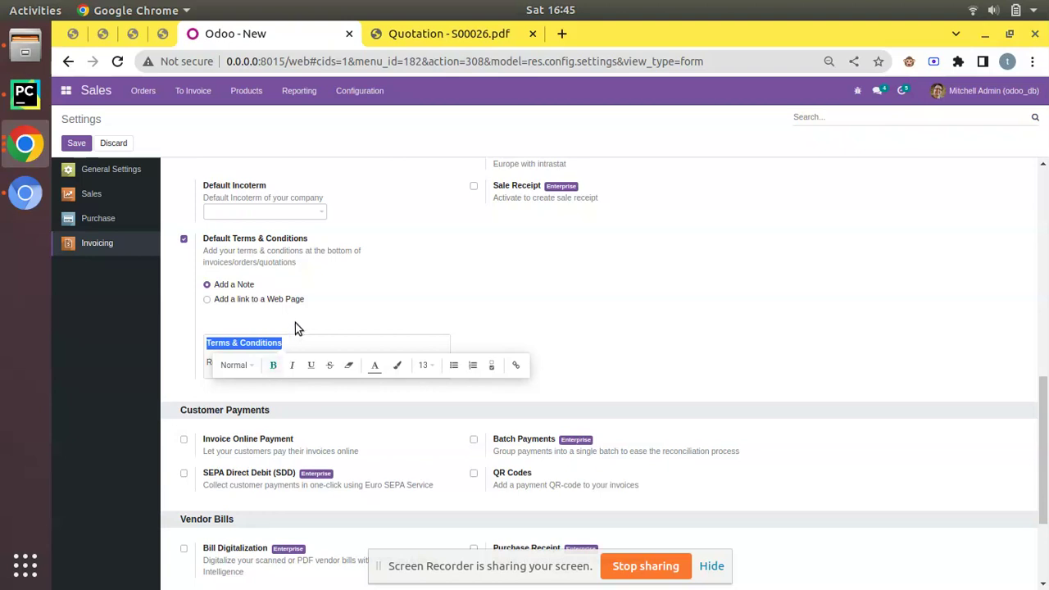
left_click(295, 320)
triple_click(278, 348)
left_click(269, 320)
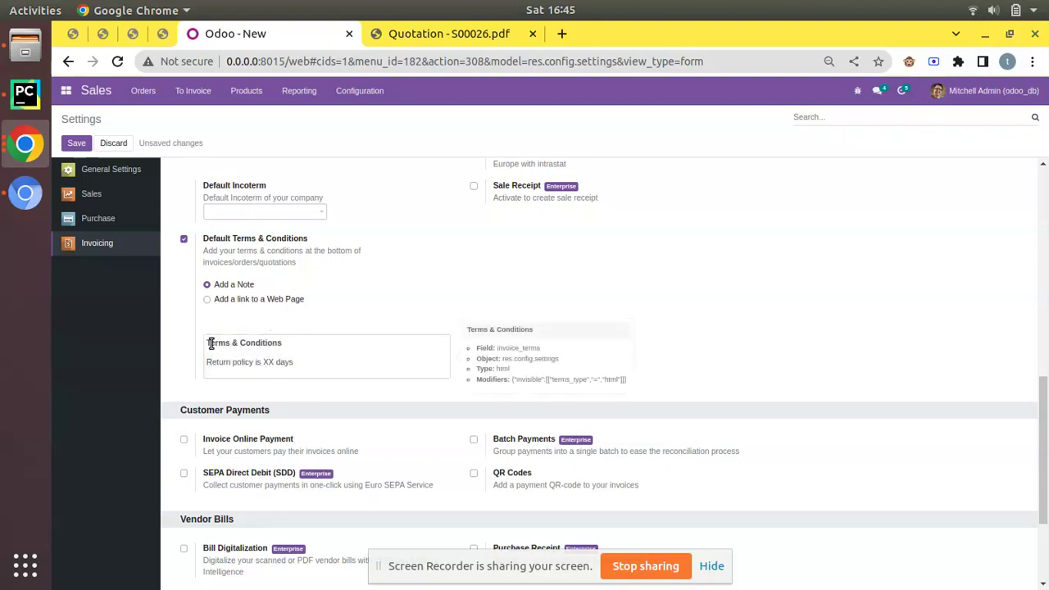
Step: Colour the whole terms note red, save the settings, and go to Quotations
triple_click(244, 363)
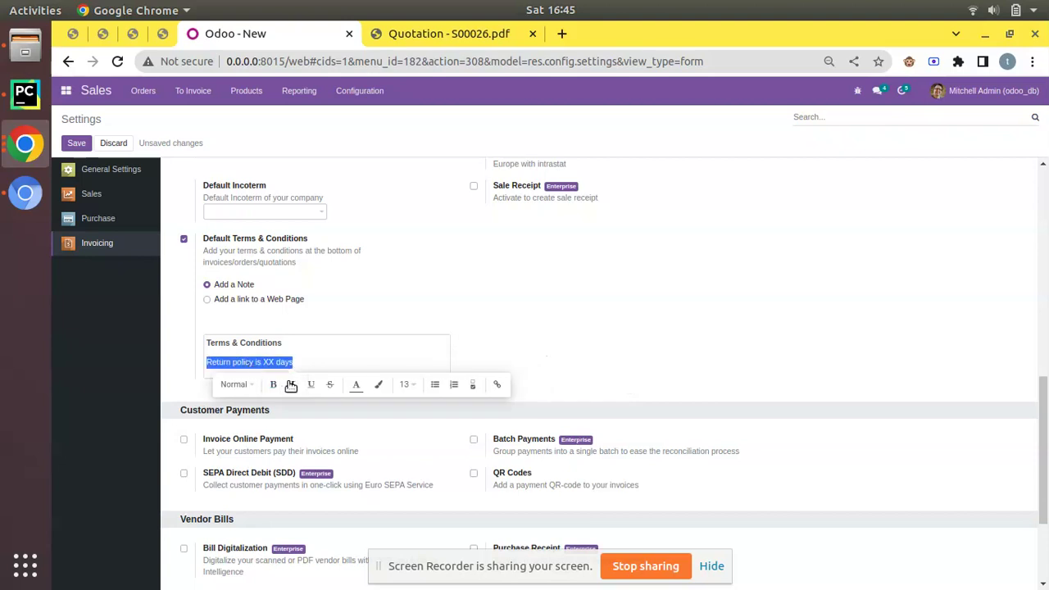
left_click(356, 385)
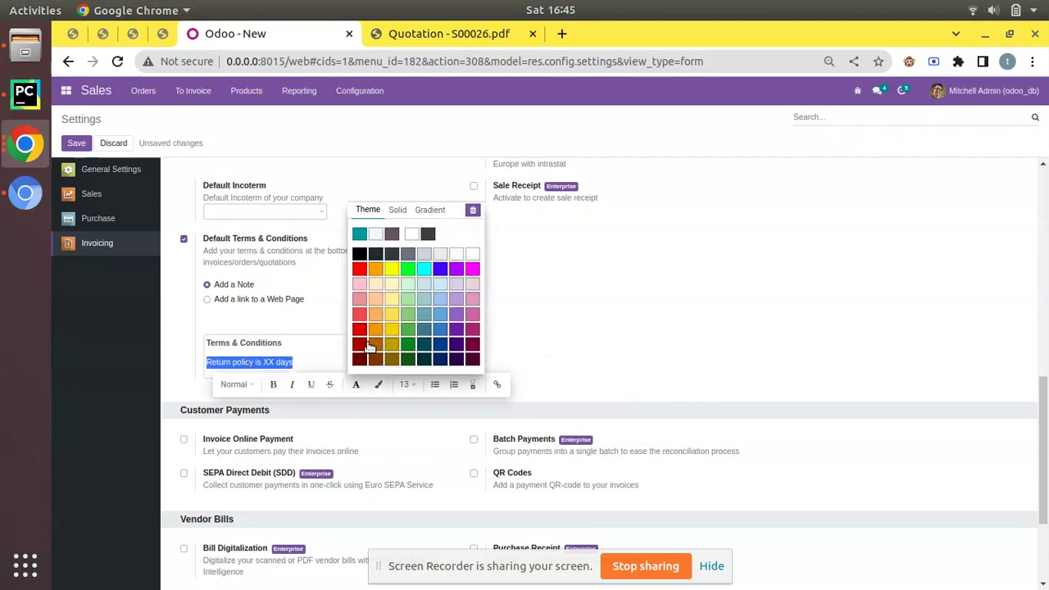
left_click(354, 270)
left_click(371, 305)
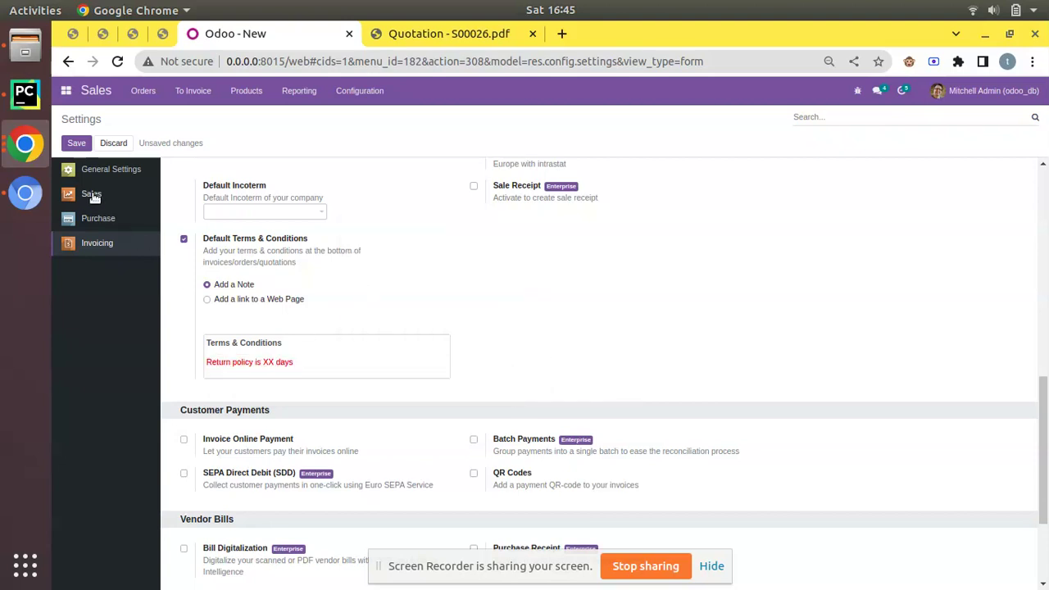
left_click(90, 148)
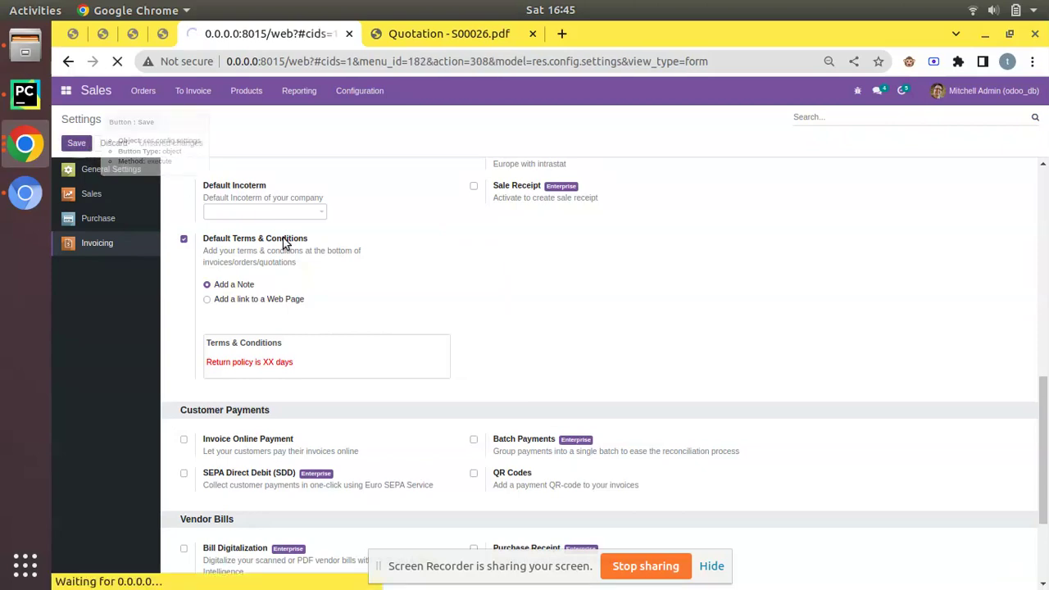
left_click(143, 90)
left_click(157, 118)
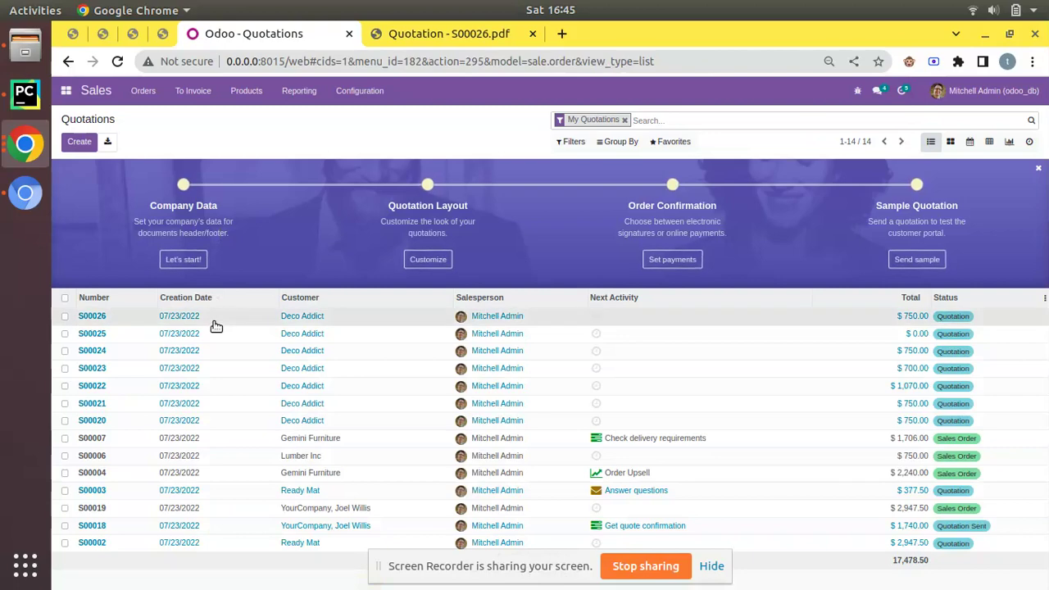
Step: Print quotation S00026 again as a PDF and review its terms
left_click(211, 314)
left_click(465, 142)
left_click(479, 164)
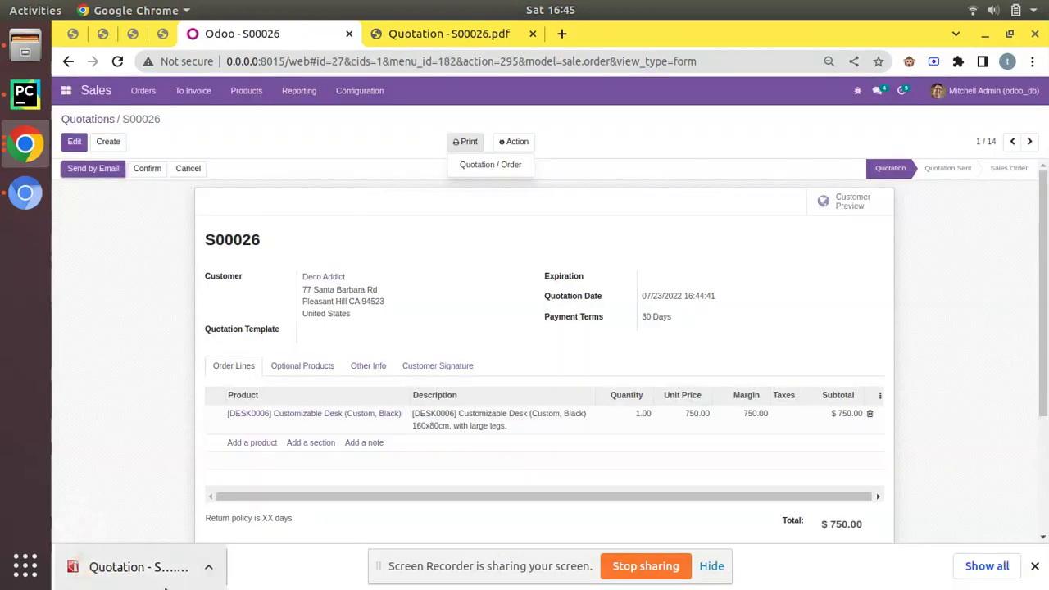
left_click(164, 582)
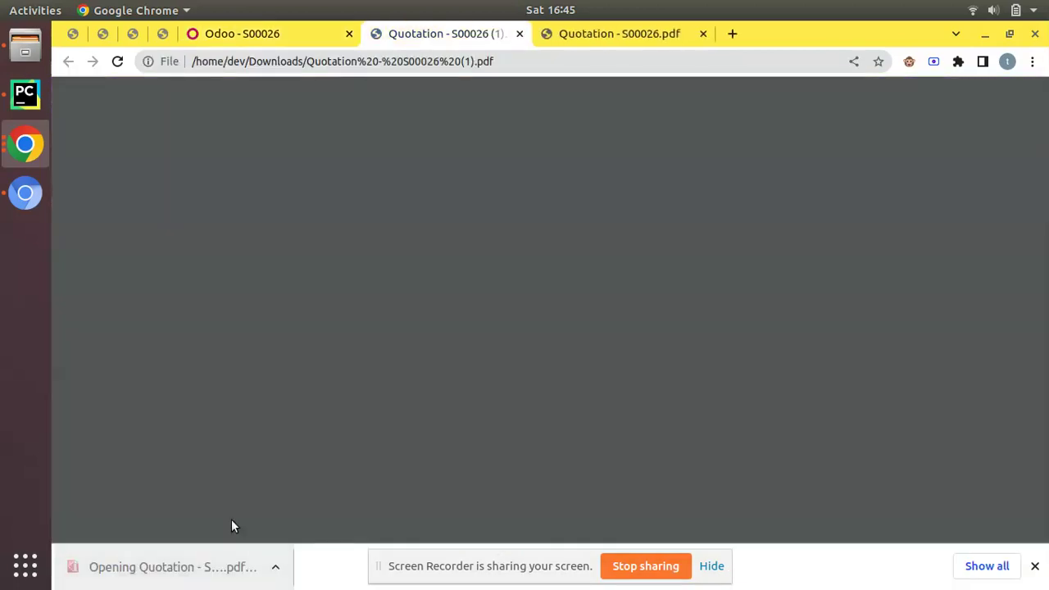
scroll(438, 368, "down", 5)
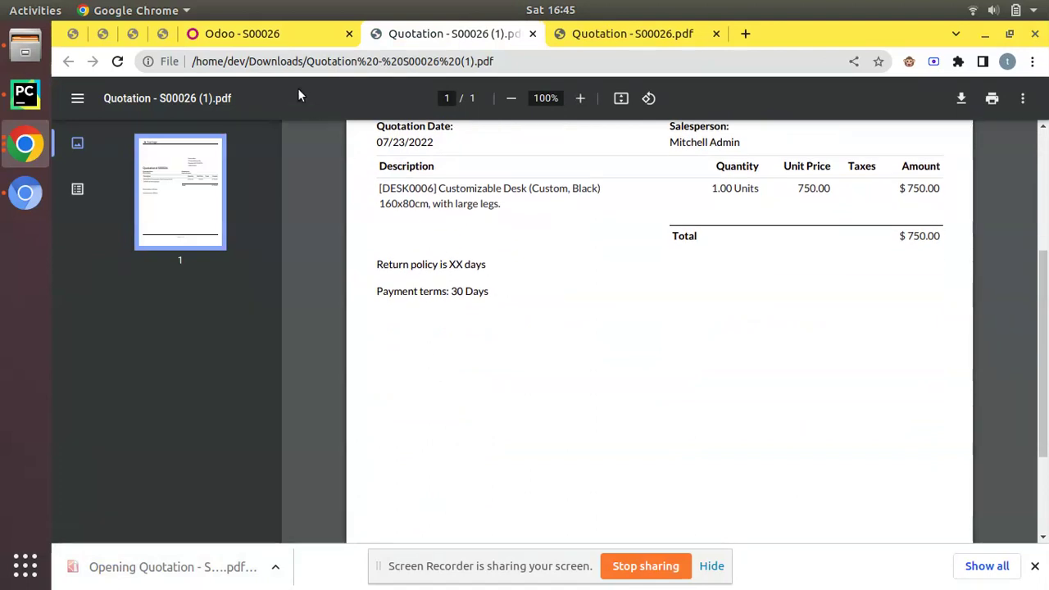
left_click(270, 33)
Step: Create and save quotation S00027 for Deco Addict with a Corner Desk Right Sit
left_click(112, 145)
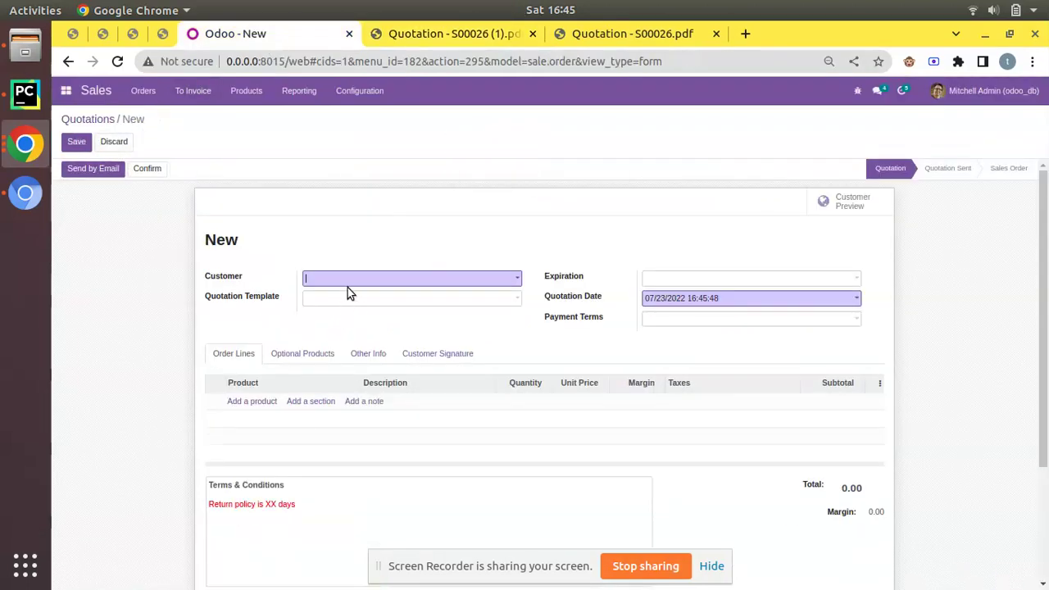
left_click(347, 287)
left_click(353, 297)
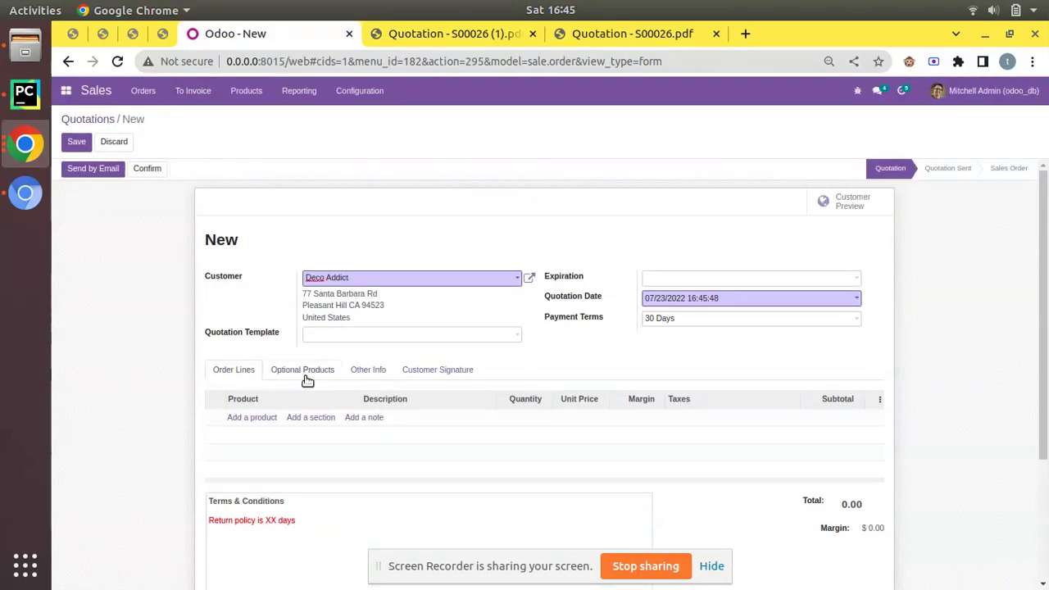
left_click(255, 417)
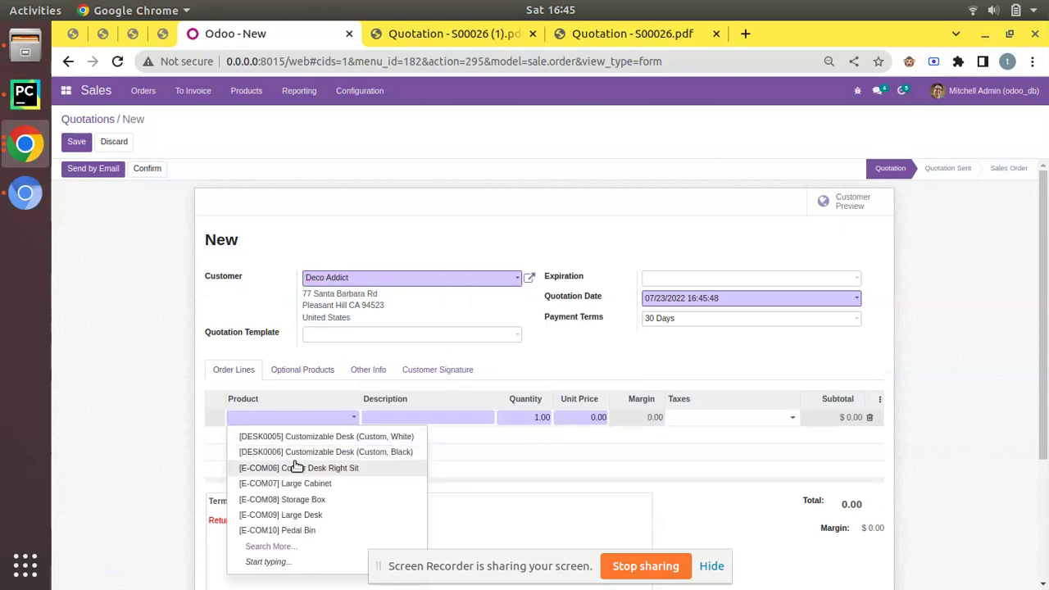
left_click(286, 464)
left_click(76, 141)
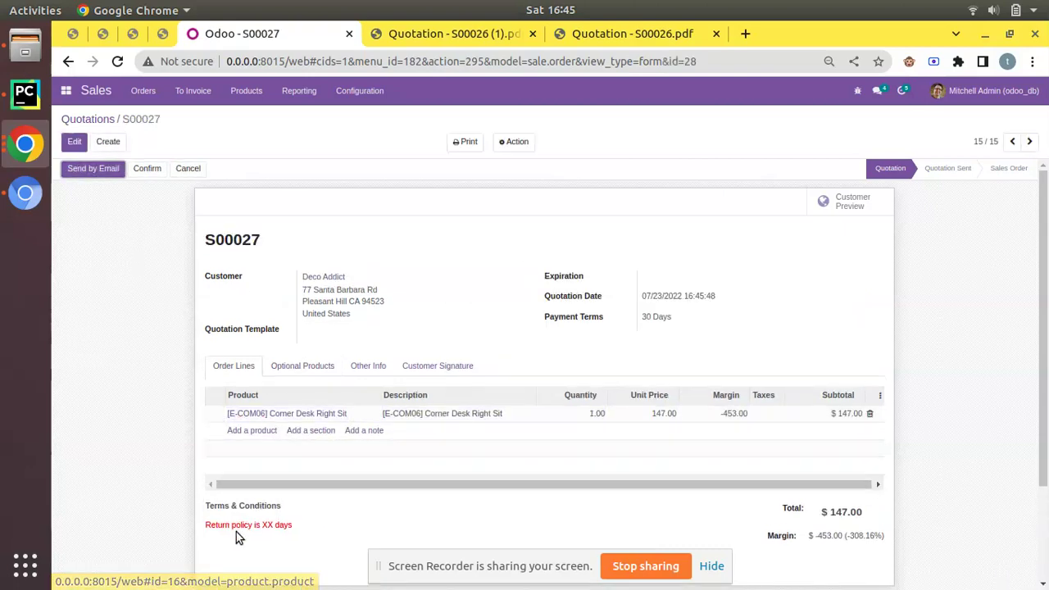
Step: Print S00027 as a PDF, confirm the red return-policy note, then open Settings
left_click(464, 141)
left_click(468, 166)
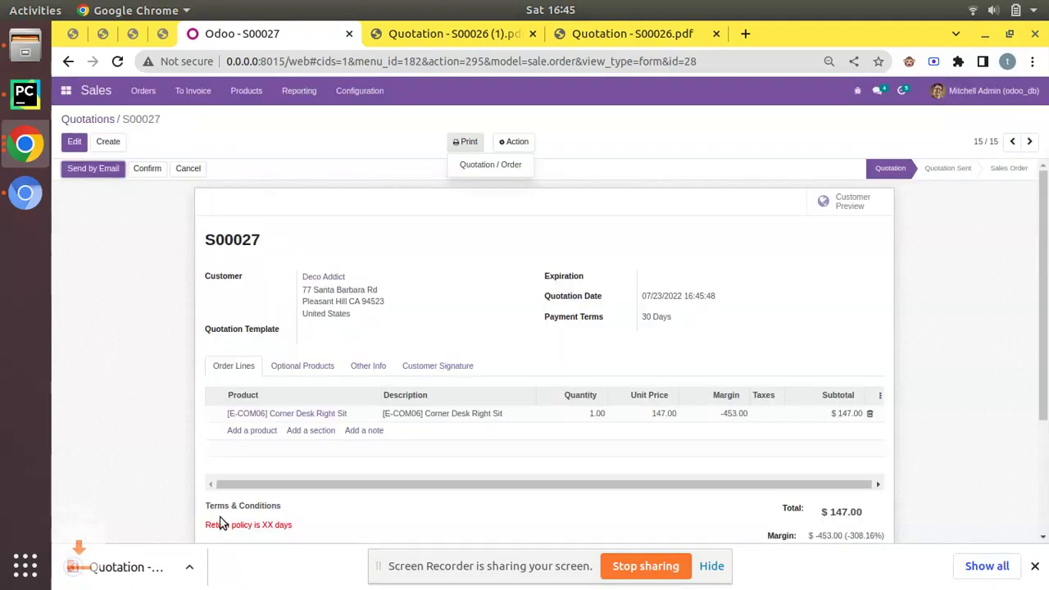
left_click(164, 567)
scroll(424, 366, "down", 5)
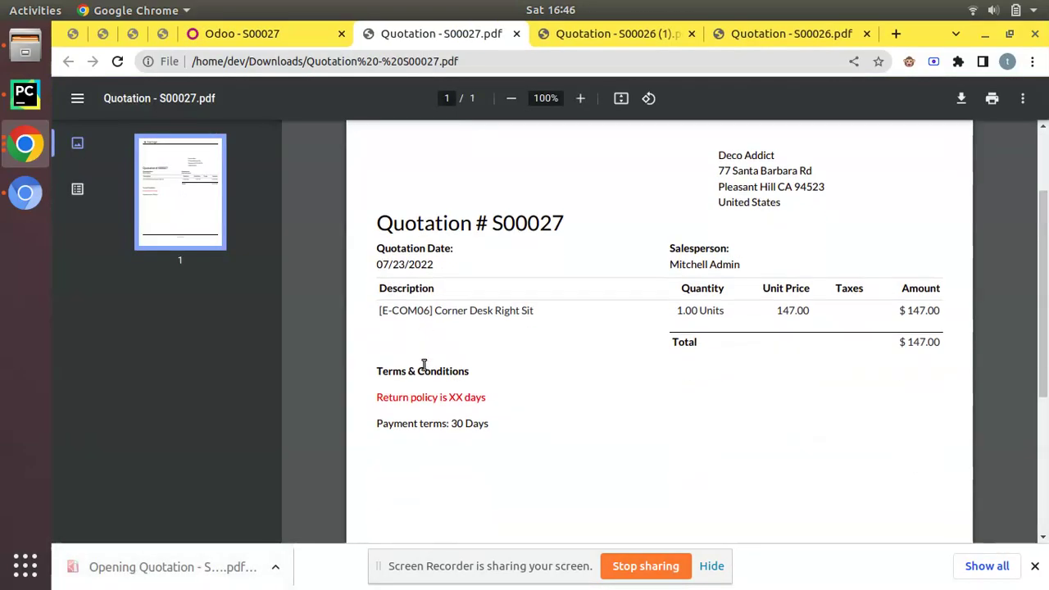
scroll(471, 373, "up", 5)
scroll(458, 477, "down", 2)
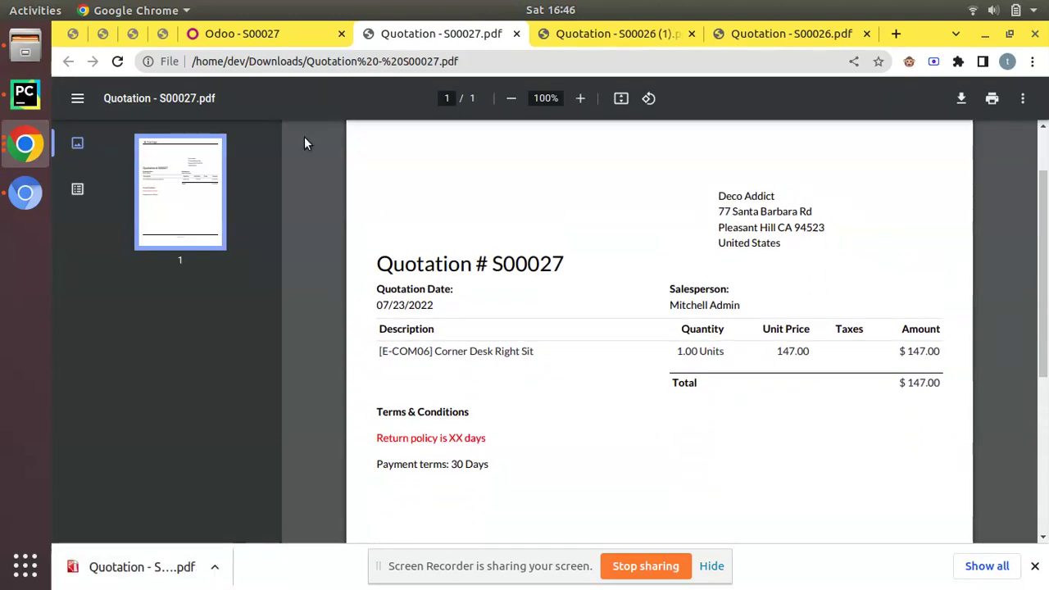
left_click(254, 34)
left_click(369, 94)
left_click(376, 117)
Step: Switch Default Terms & Conditions in Invoicing to 'Add a link to a Web Page' and save
left_click(119, 244)
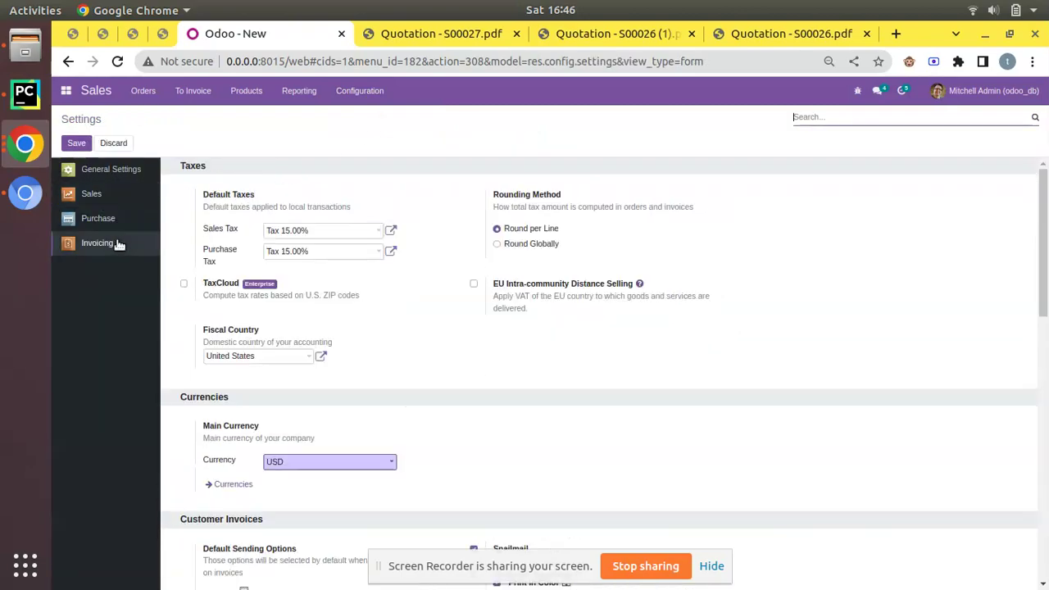
scroll(352, 340, "down", 6)
scroll(230, 340, "up", 2)
scroll(232, 270, "up", 1)
scroll(220, 295, "down", 5)
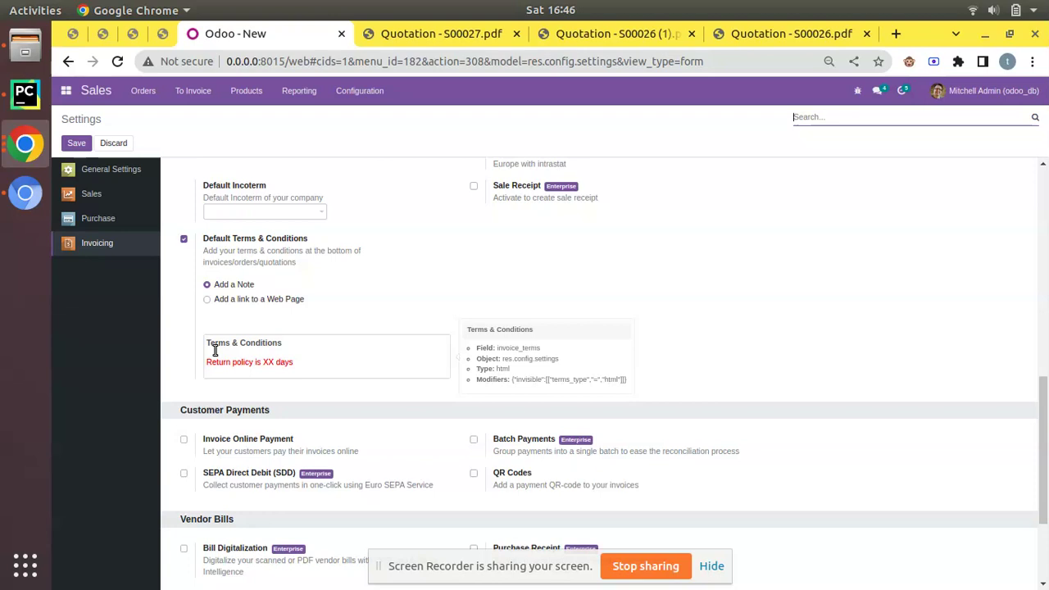
left_click(214, 350)
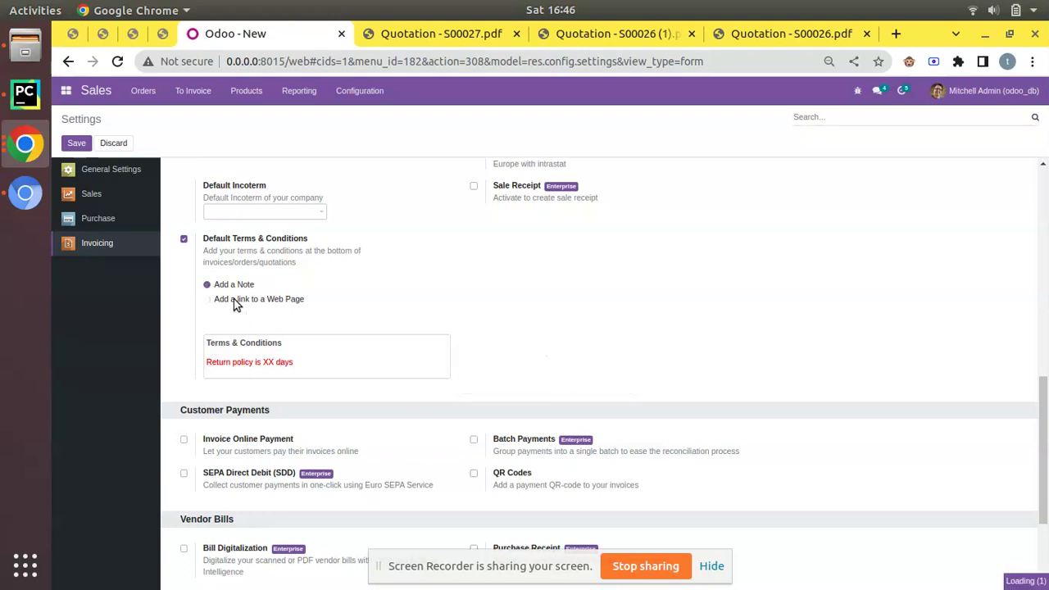
left_click(207, 301)
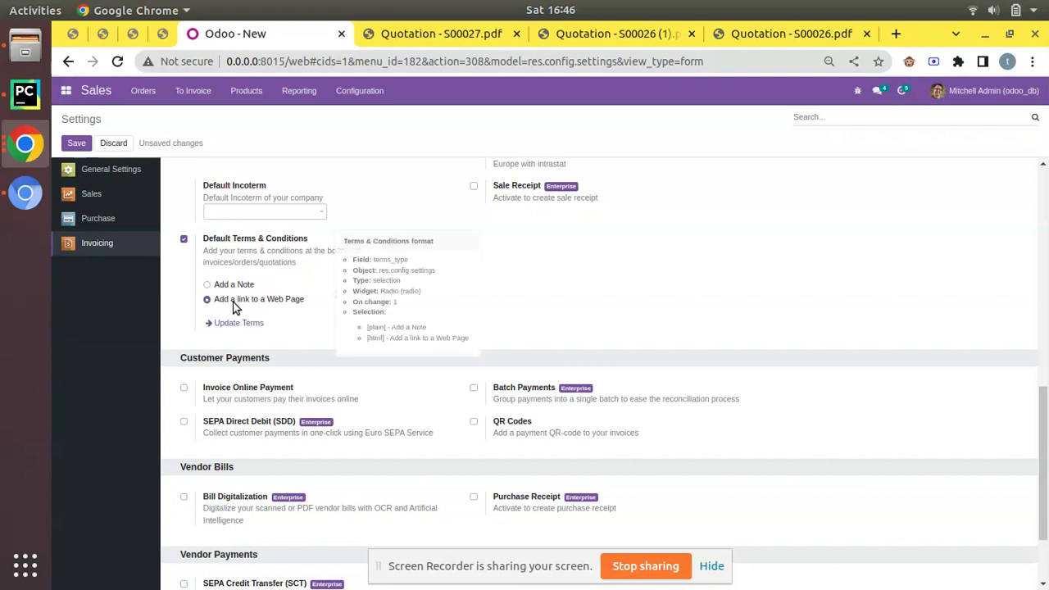
left_click(76, 146)
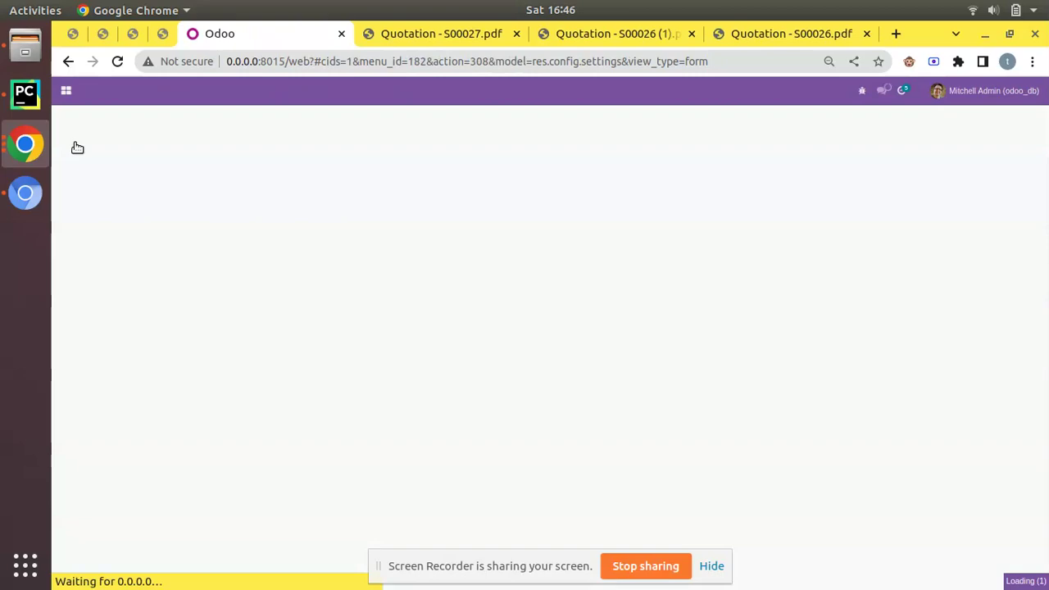
Step: Create and save quotation S00028 for Deco Addict with a Large Cabinet
left_click(142, 91)
left_click(149, 112)
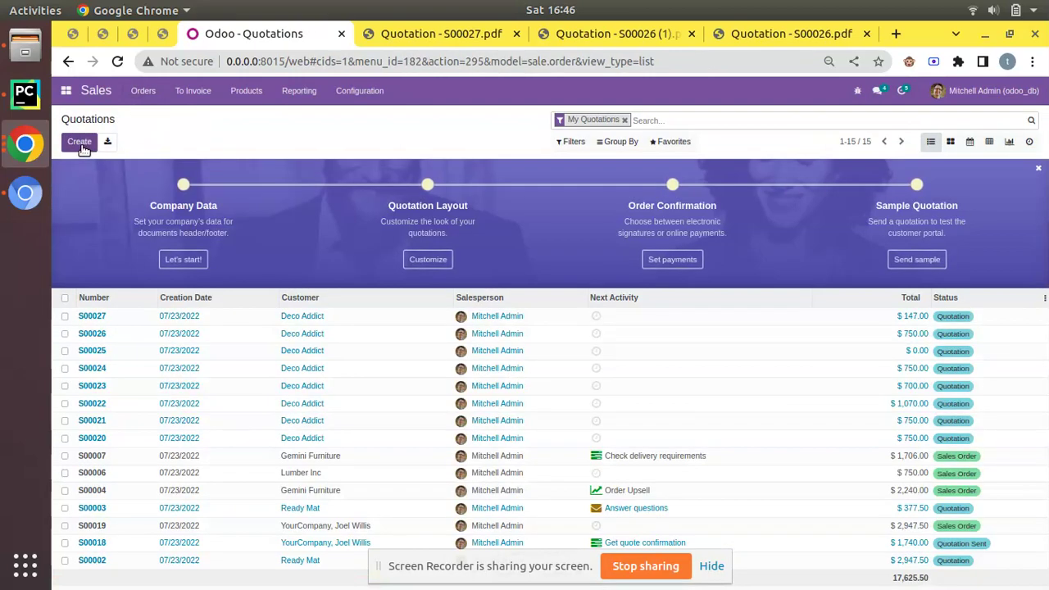
left_click(80, 142)
left_click(344, 281)
left_click(345, 299)
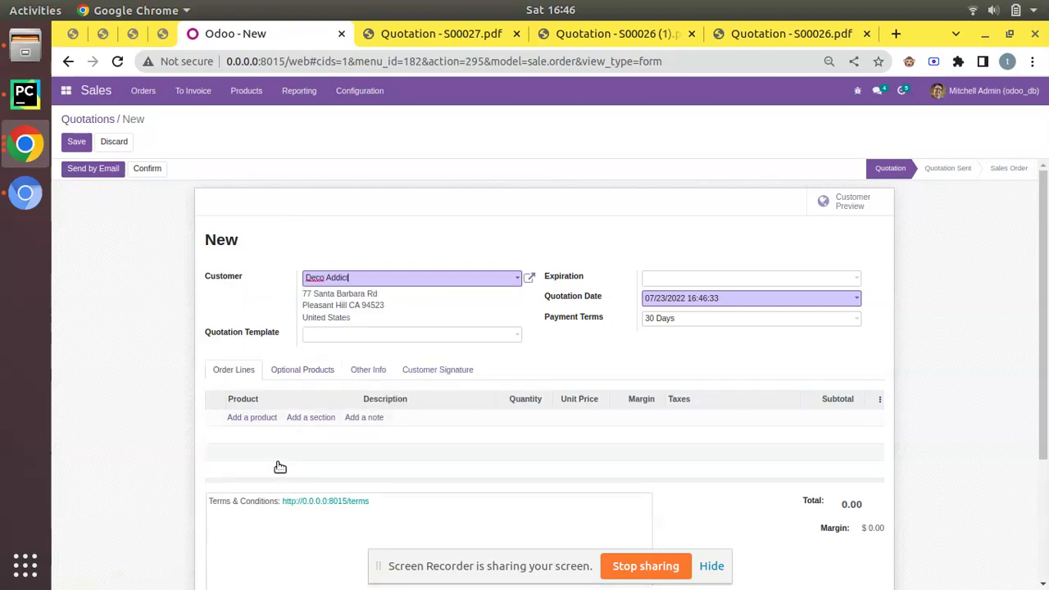
left_click(252, 417)
left_click(271, 483)
key("alt+s")
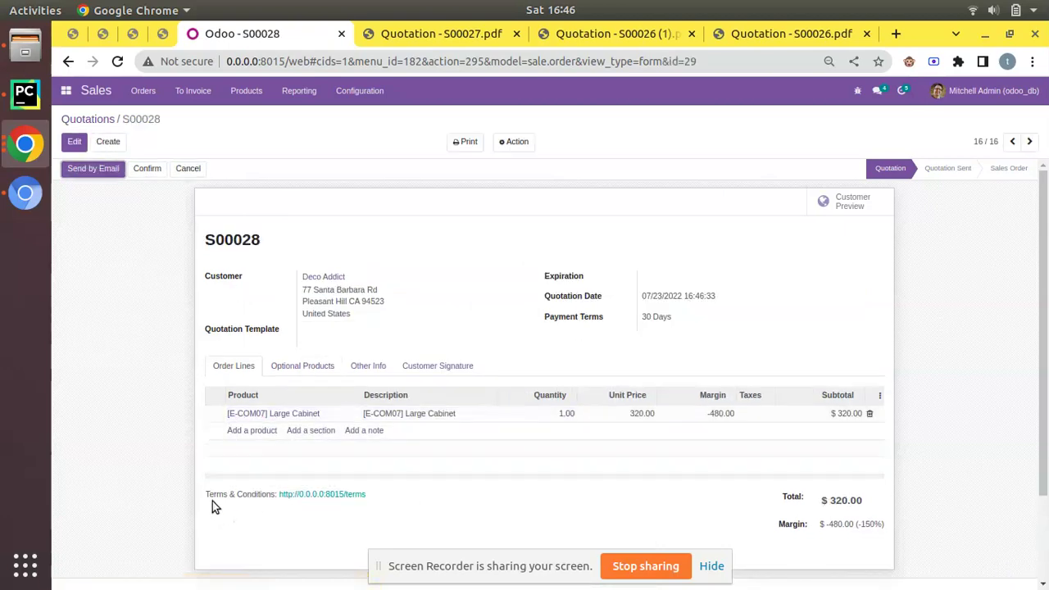
Step: Follow the quotation's terms link to view the standard terms page, then return to S00028
left_click(310, 497)
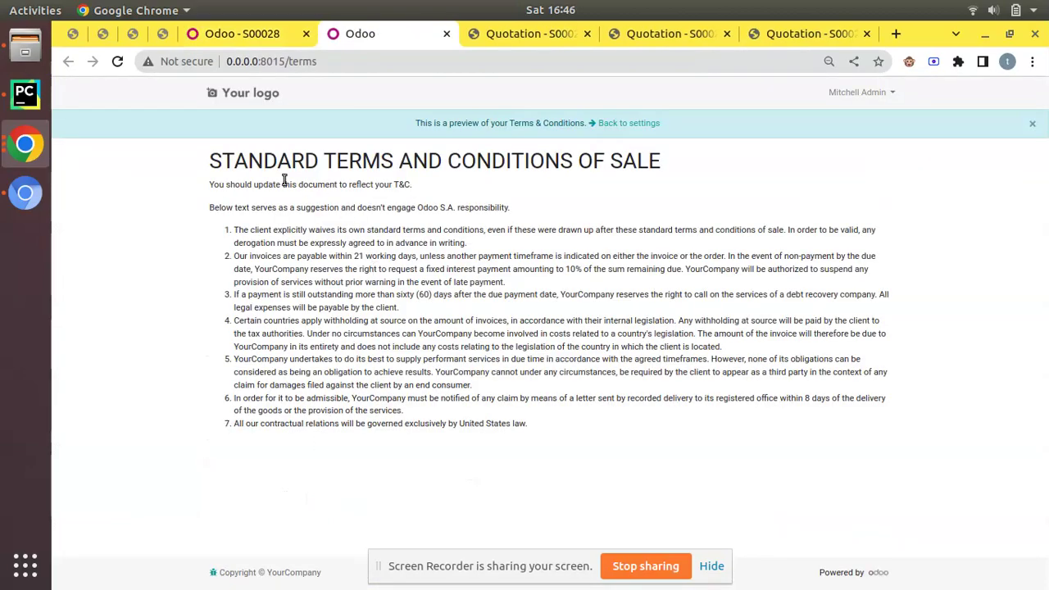
left_click_drag(222, 178, 672, 445)
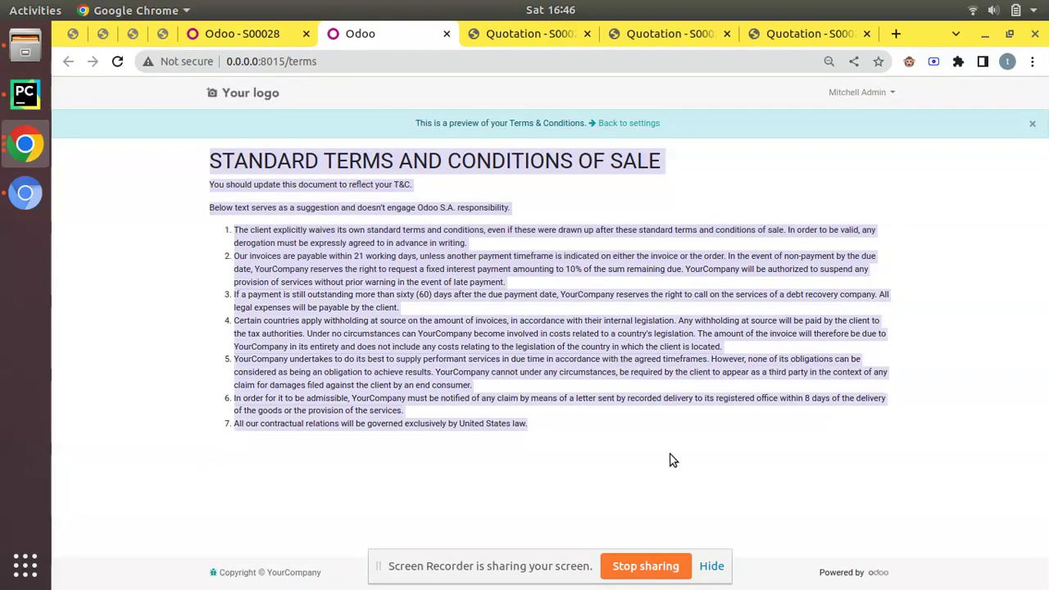
left_click(244, 37)
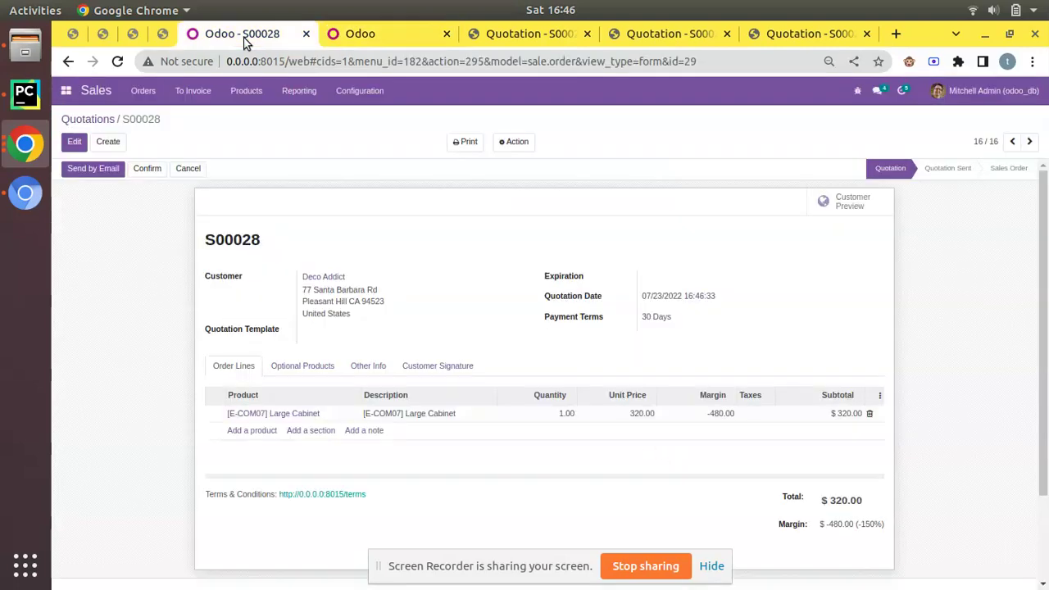
left_click(365, 91)
Step: Show the Invoicing settings with Default Terms & Conditions set to 'Add a link to a Web Page'
left_click(369, 119)
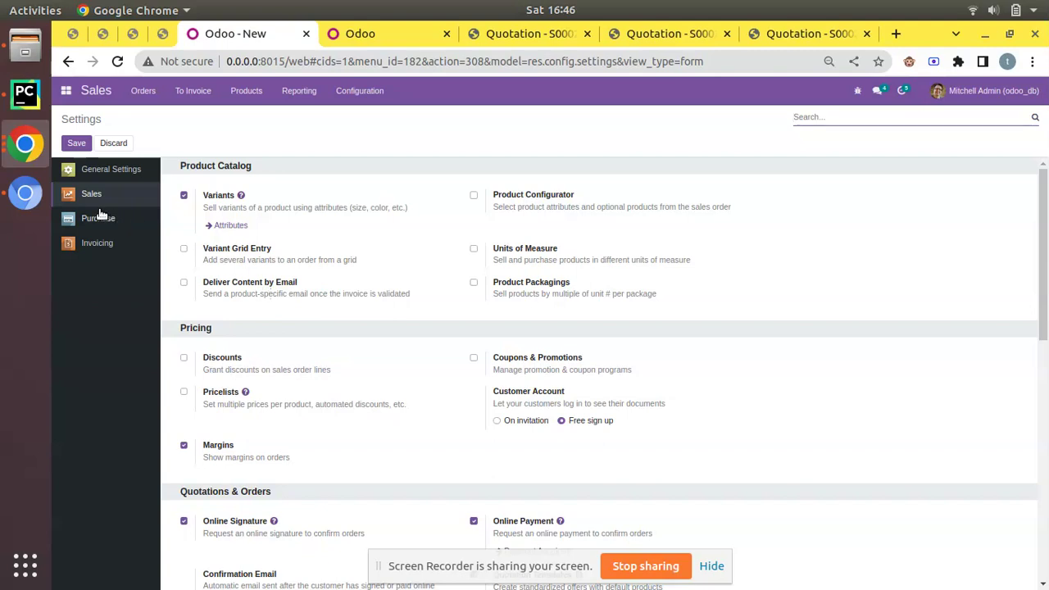
left_click(97, 243)
scroll(295, 272, "down", 3)
scroll(295, 272, "down", 3)
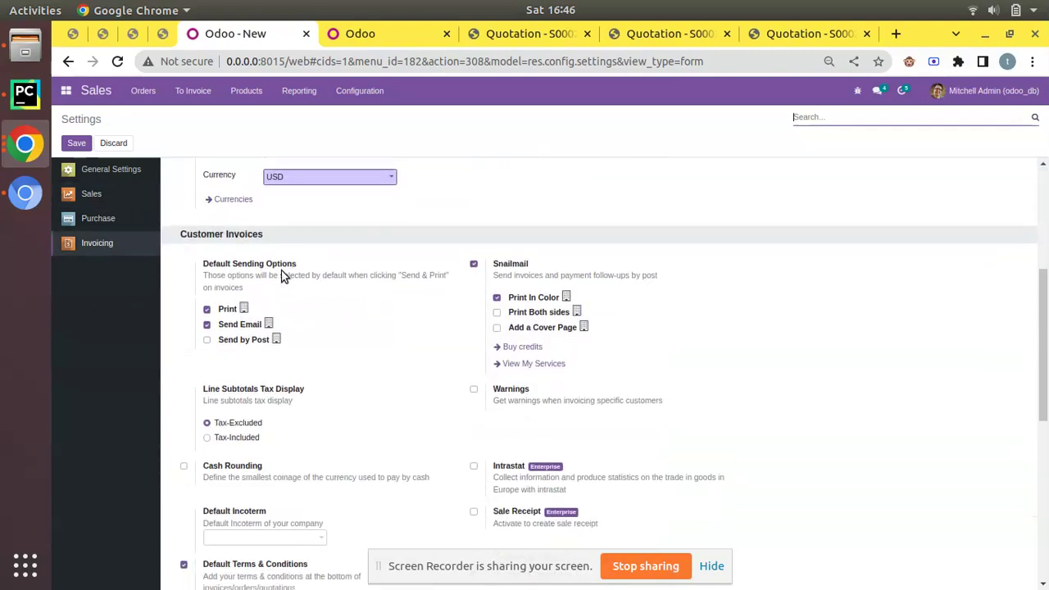
scroll(200, 239, "down", 3)
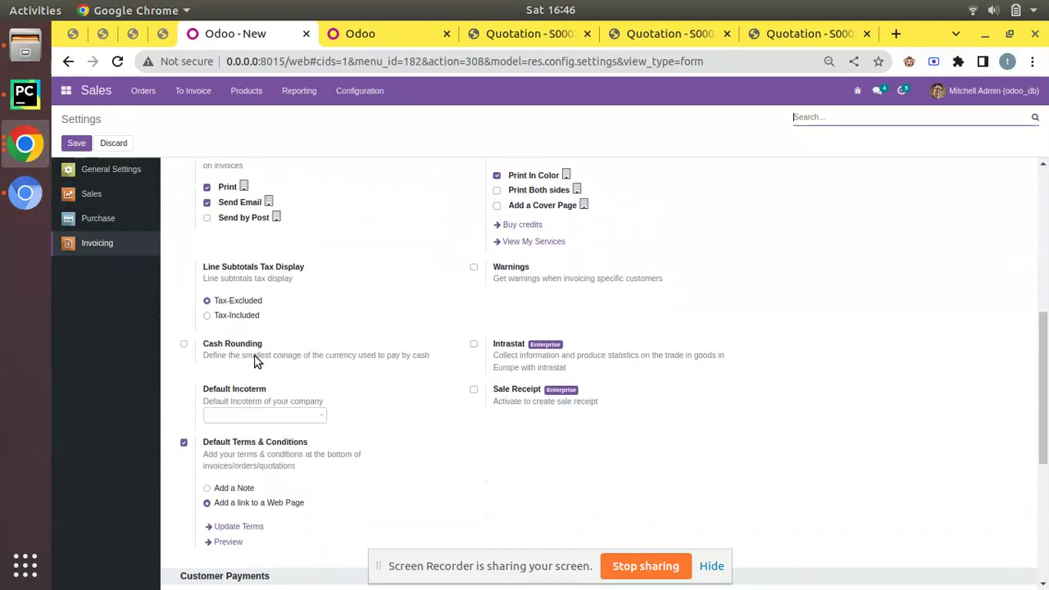
left_click(214, 456)
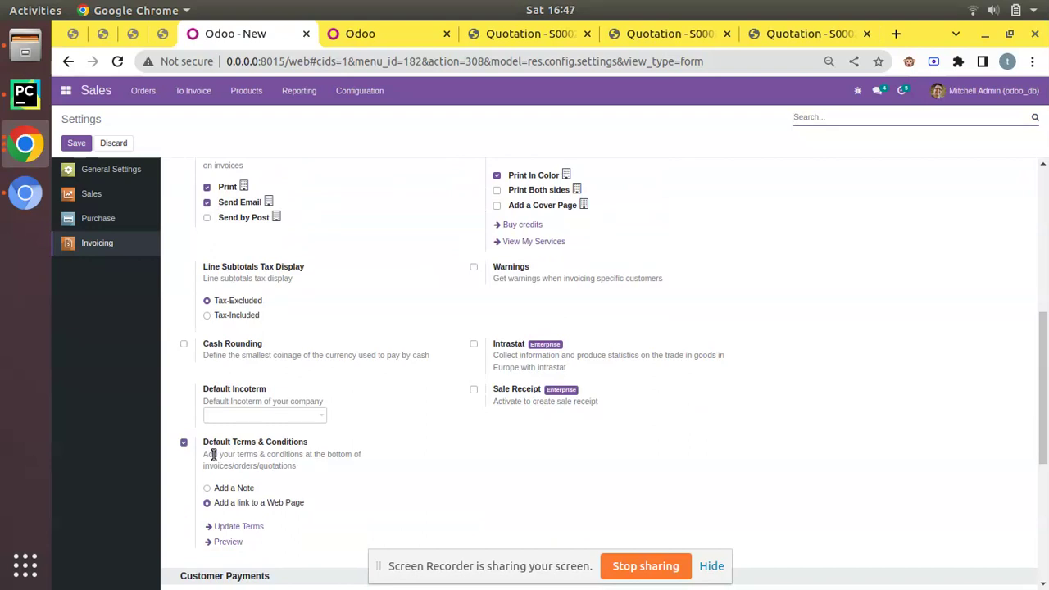